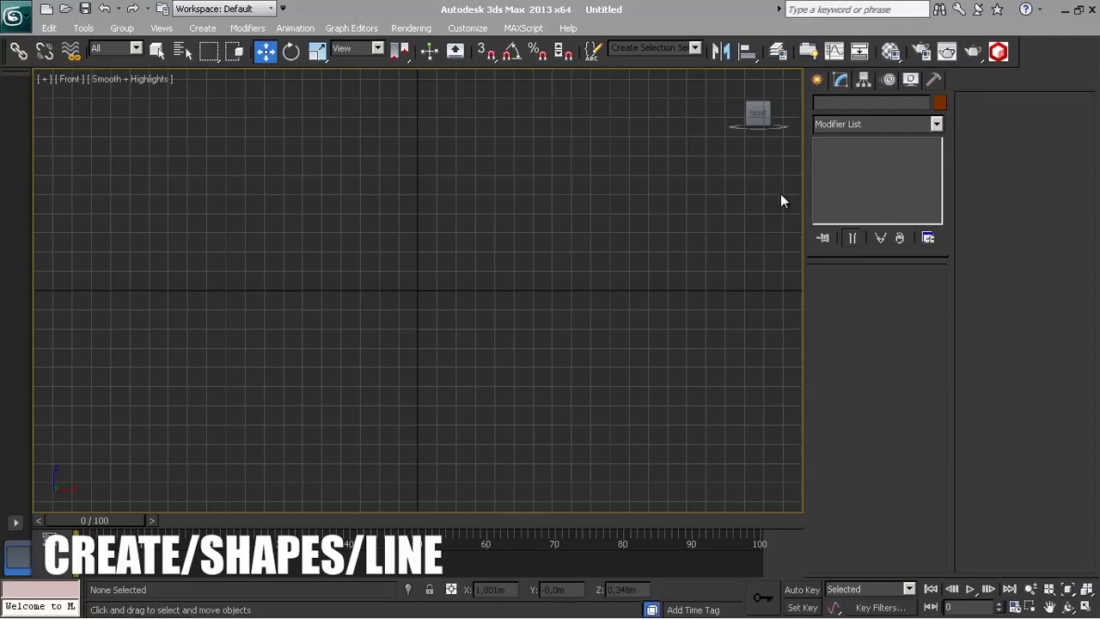
# Activate the Line shape tool and turn on Snaps, opening the snap settings to use Grid Points.
pyautogui.click(816, 79)
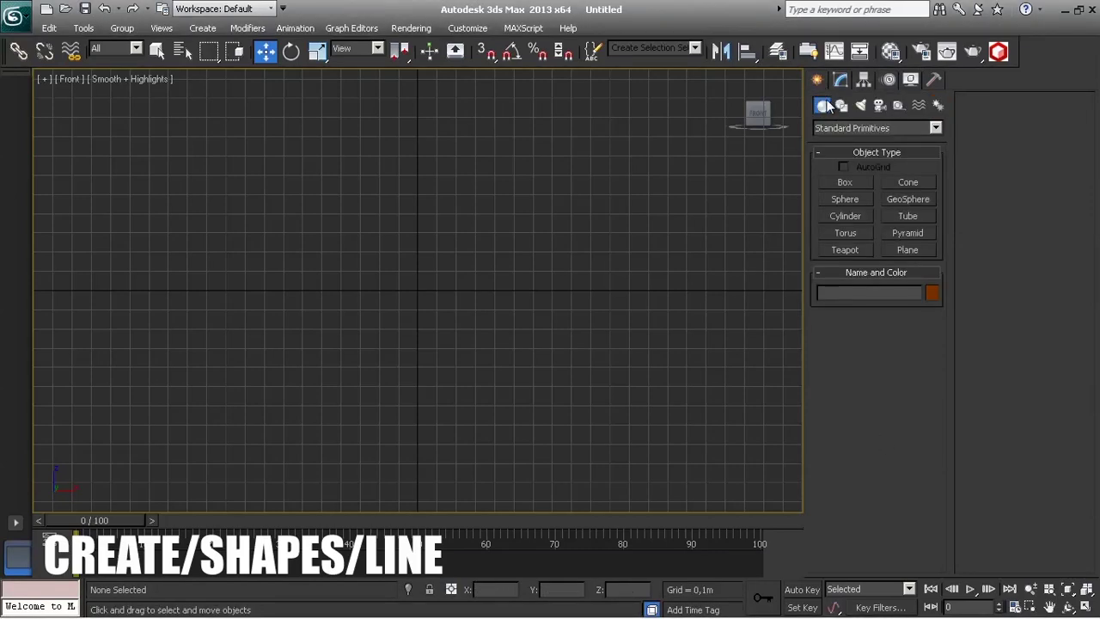
pyautogui.click(842, 107)
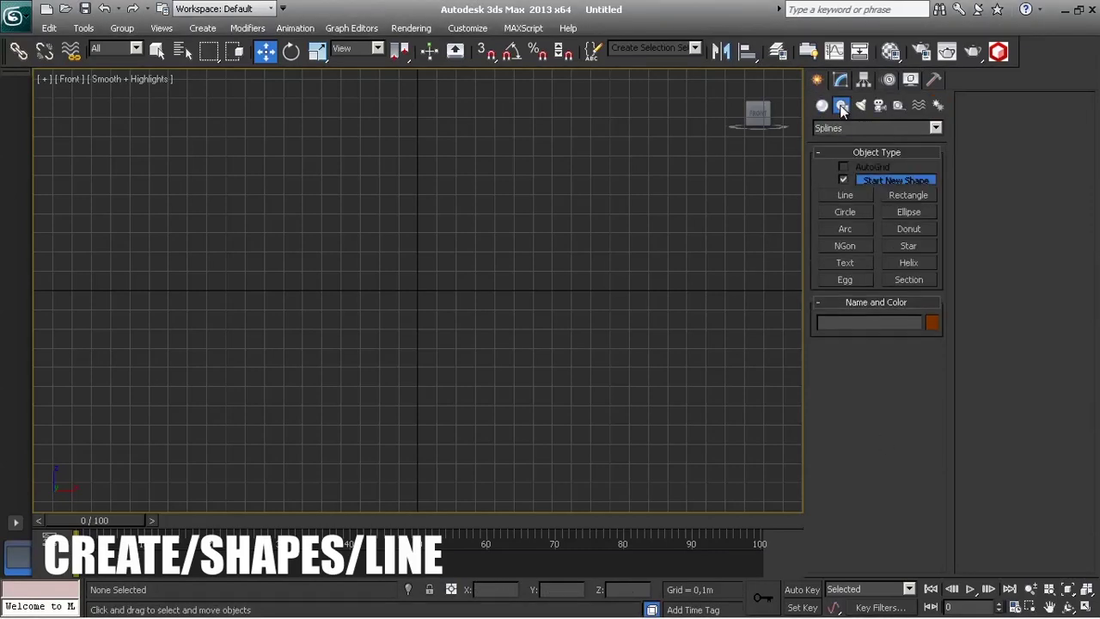
pyautogui.click(848, 196)
pyautogui.click(486, 52)
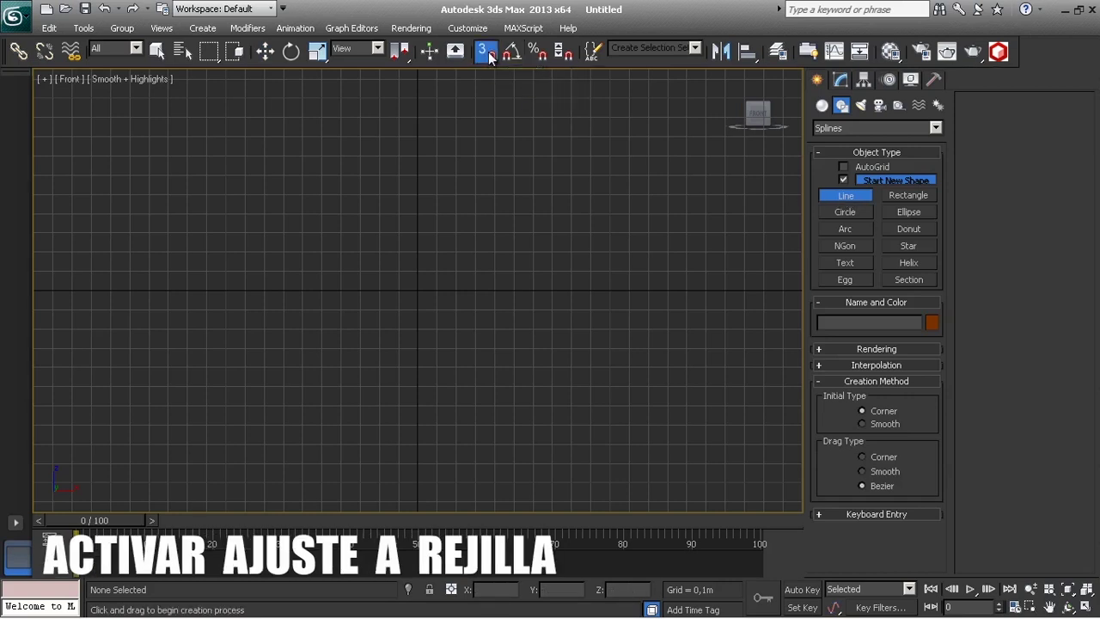
pyautogui.rightClick(486, 52)
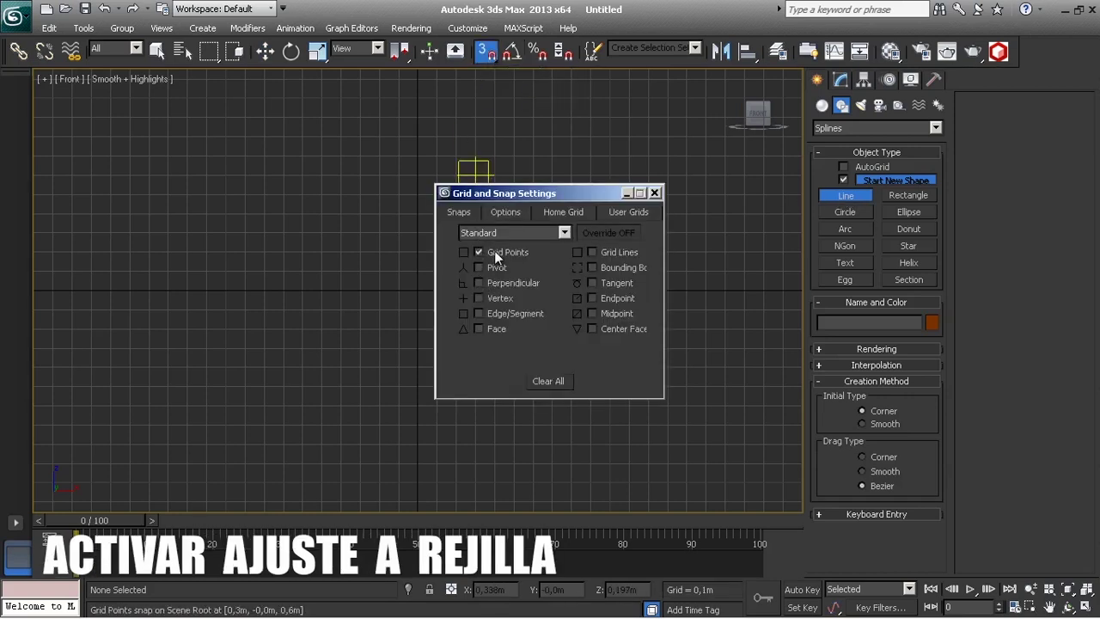
# With Grid Points snapping on, start the line and trace the slanted top edge to the left side.
pyautogui.click(654, 192)
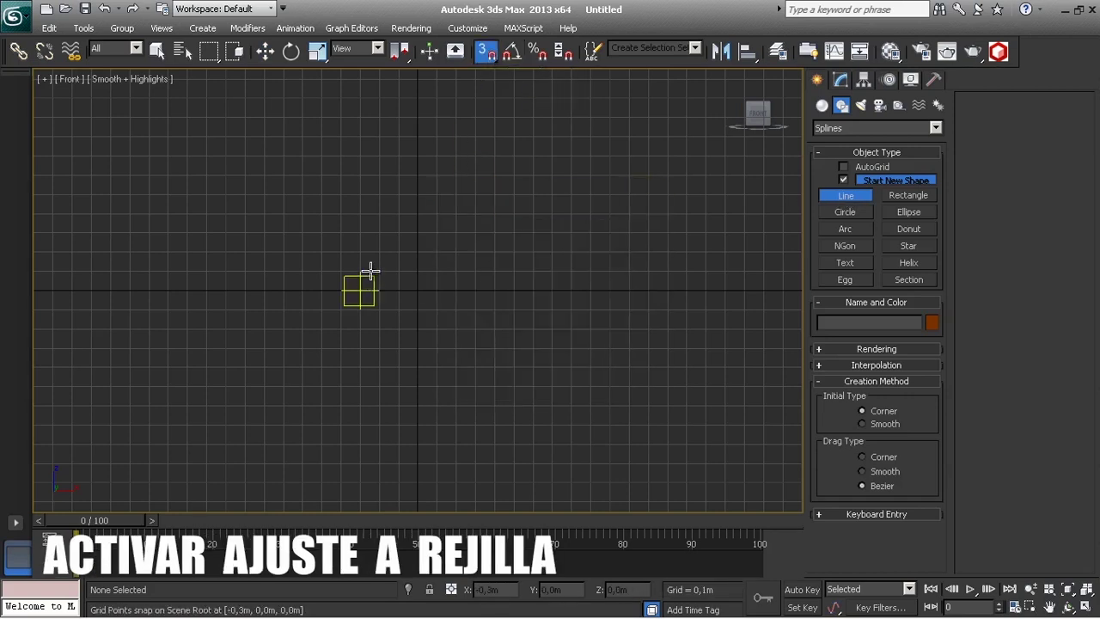
pyautogui.click(418, 251)
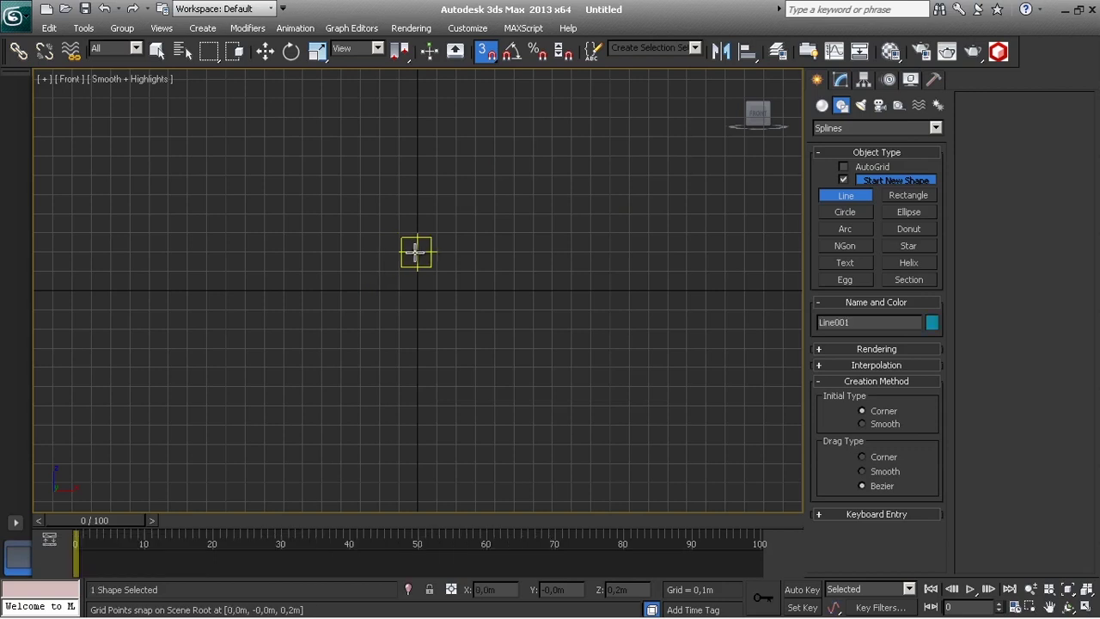
pyautogui.click(320, 251)
pyautogui.click(302, 213)
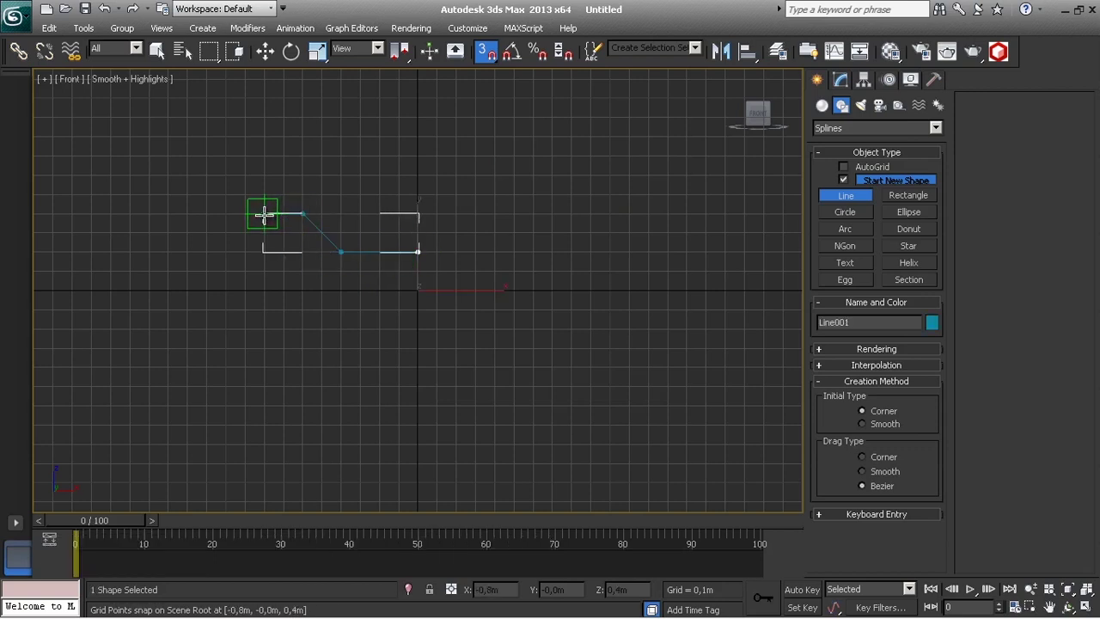
pyautogui.click(245, 213)
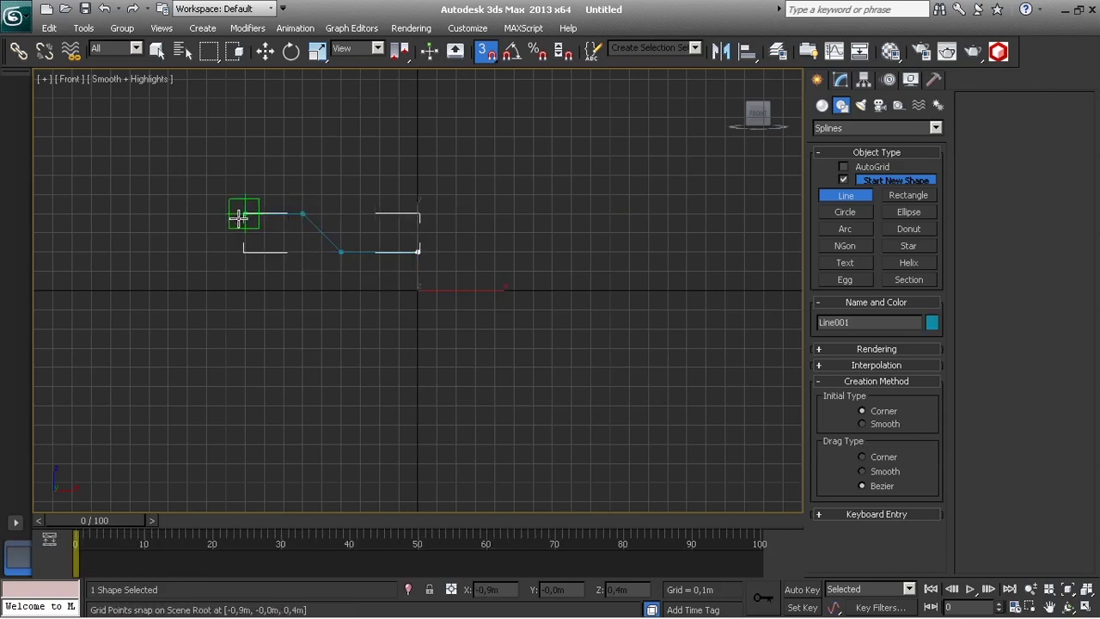
pyautogui.click(206, 252)
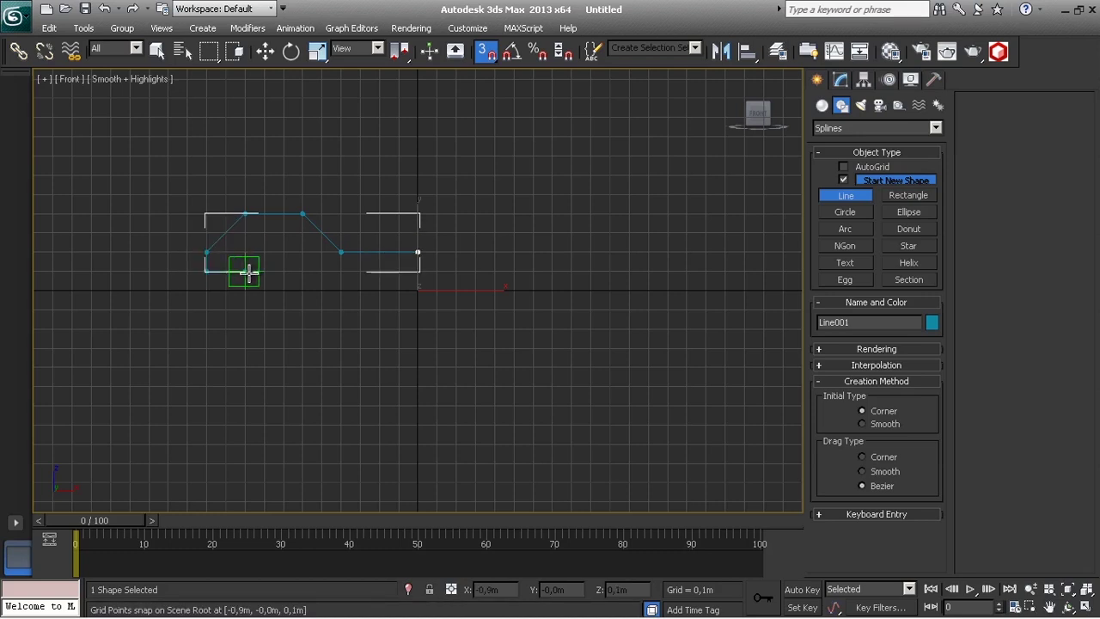
# Trace the left notch and lower slanted edges back to centre, finishing open Line001.
pyautogui.click(206, 271)
pyautogui.click(245, 272)
pyautogui.click(245, 309)
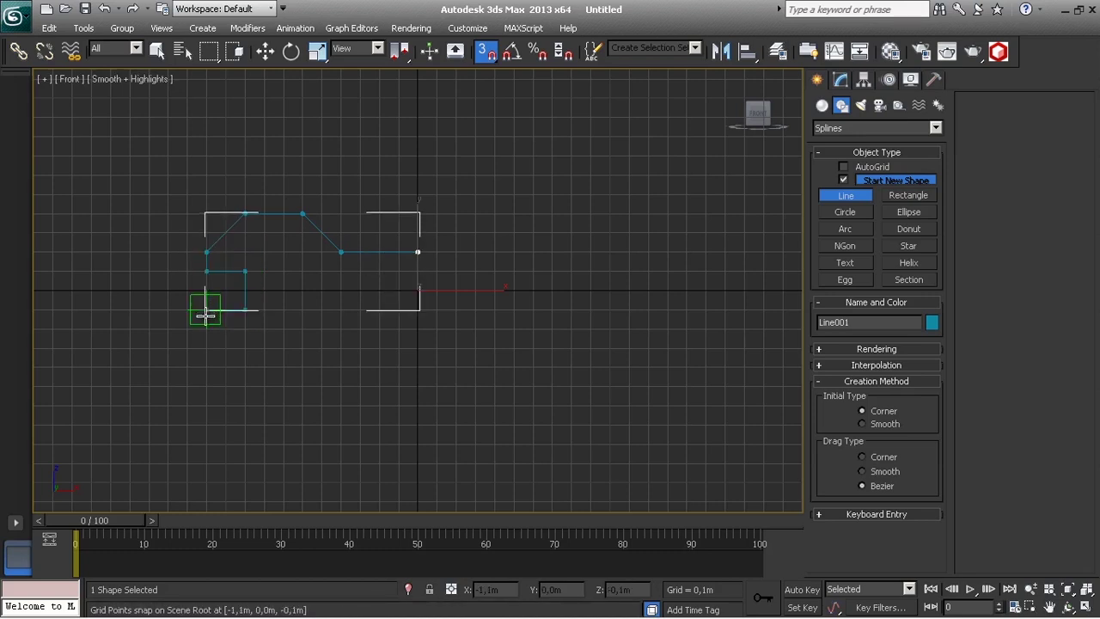
pyautogui.click(206, 310)
pyautogui.click(206, 329)
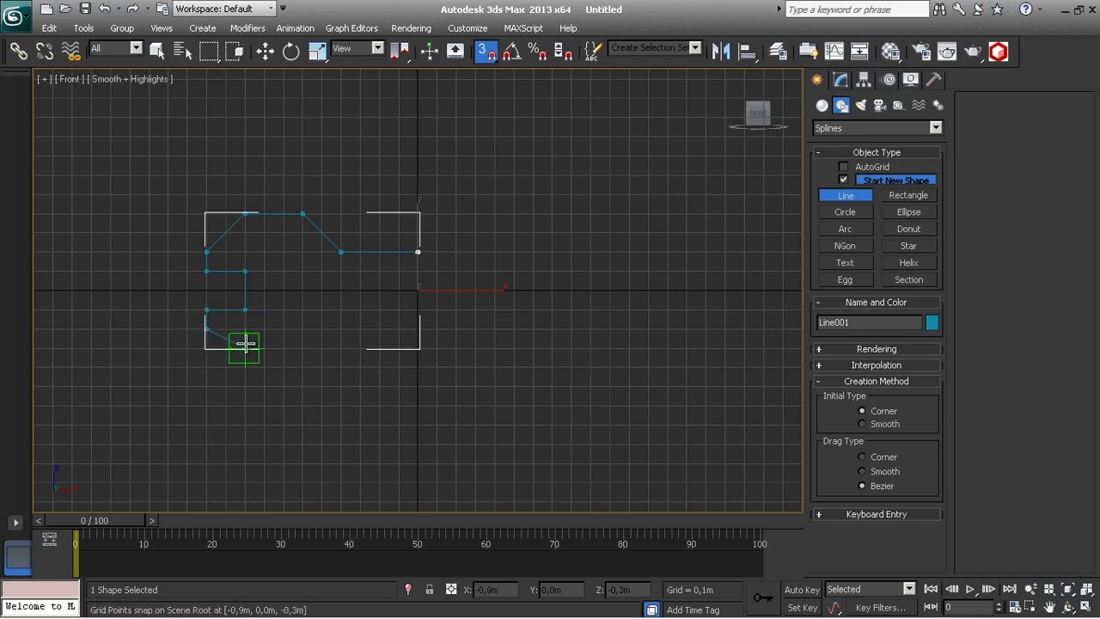
pyautogui.click(245, 361)
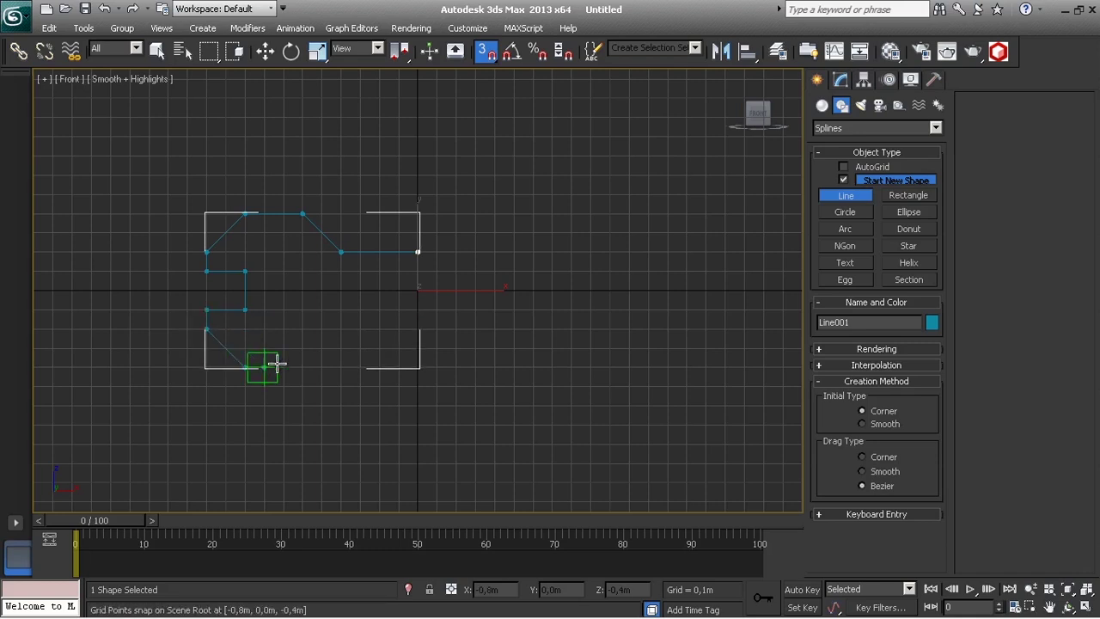
pyautogui.click(302, 367)
pyautogui.click(341, 329)
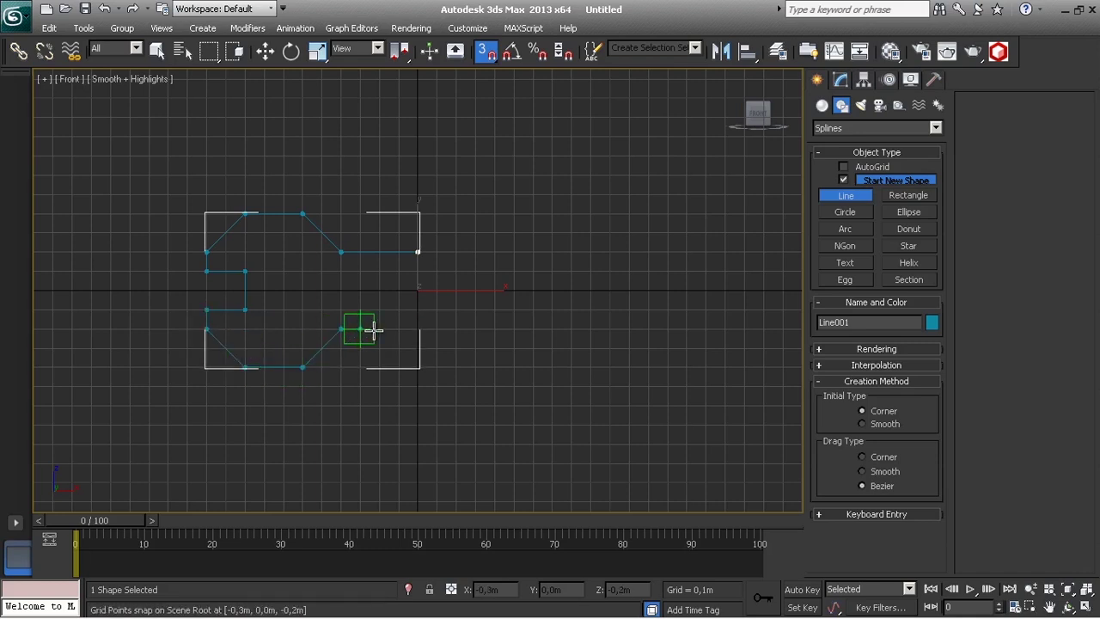
pyautogui.click(412, 332)
pyautogui.rightClick(412, 332)
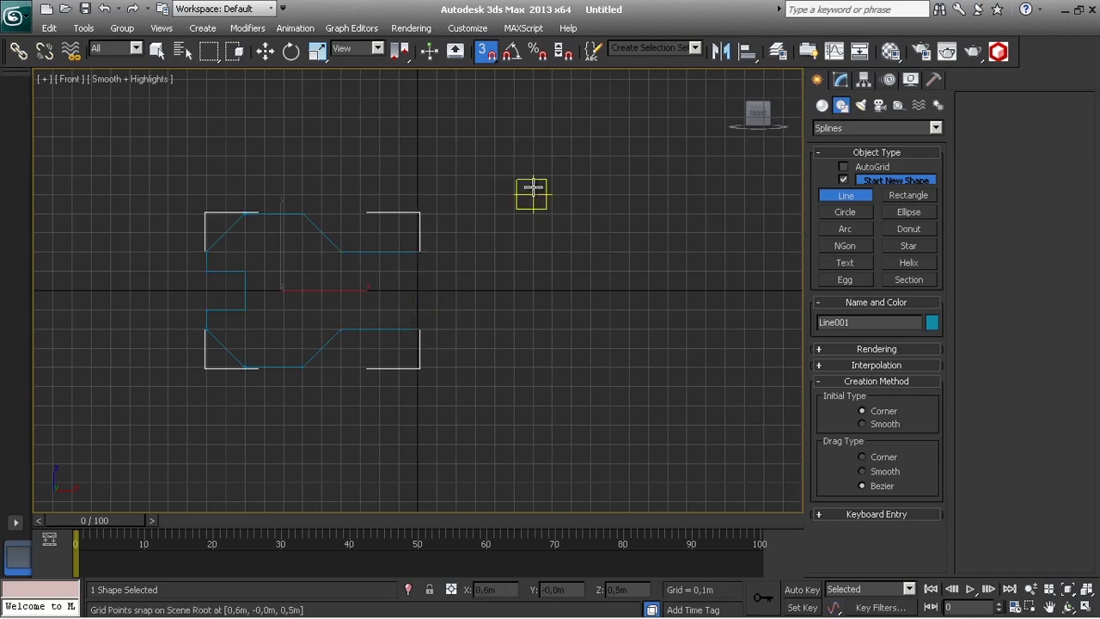
# Rename the line llaveIZ in the Modify panel and turn off snapping.
pyautogui.click(826, 103)
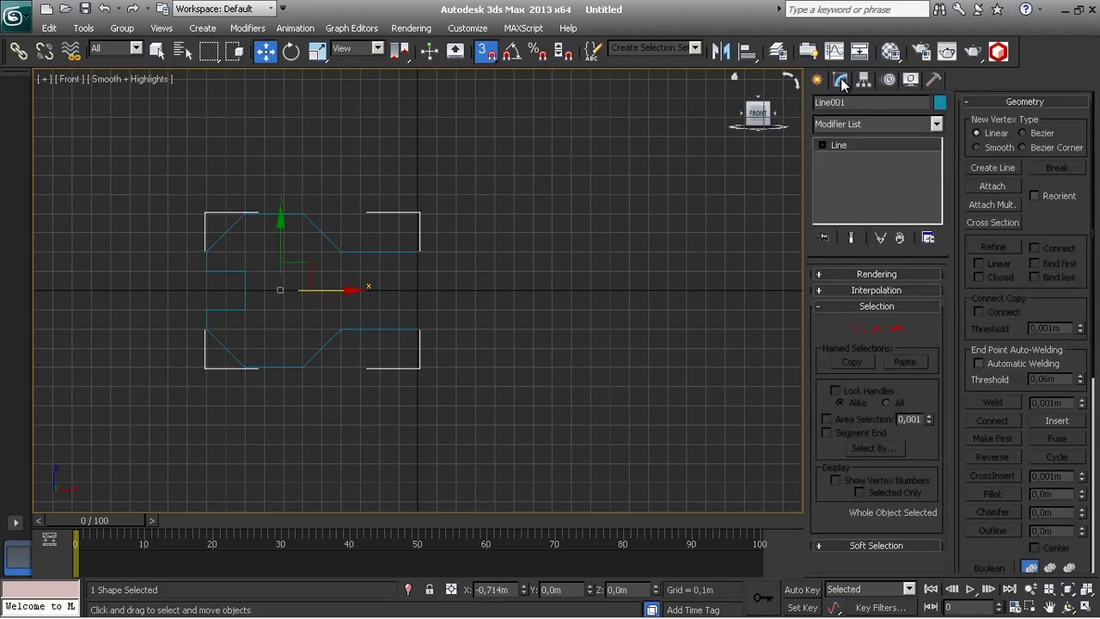
pyautogui.click(840, 79)
pyautogui.write('llaveIZ')
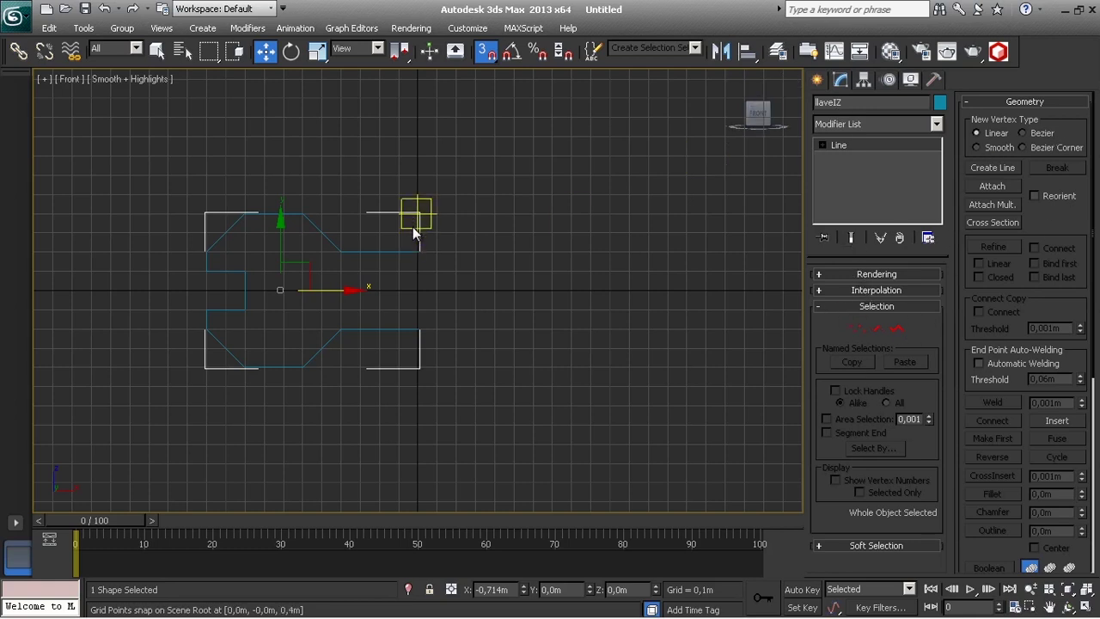
pyautogui.click(492, 54)
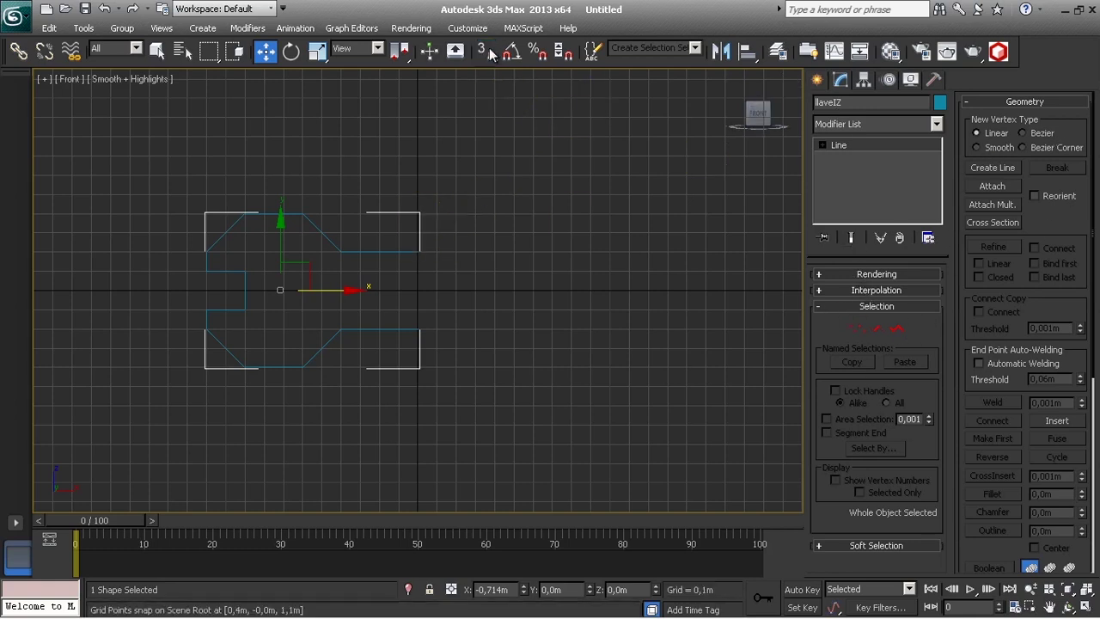
pyautogui.click(479, 195)
pyautogui.click(375, 252)
# Colour llaveIZ green, undo an accidental move, and deselect it.
pyautogui.click(940, 103)
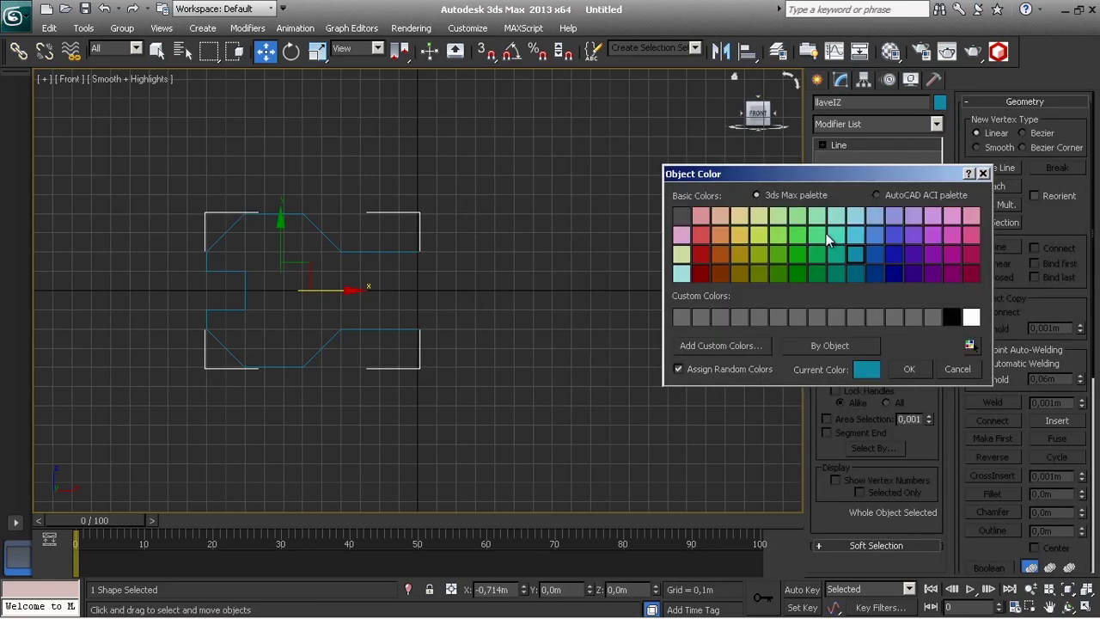
pyautogui.click(793, 270)
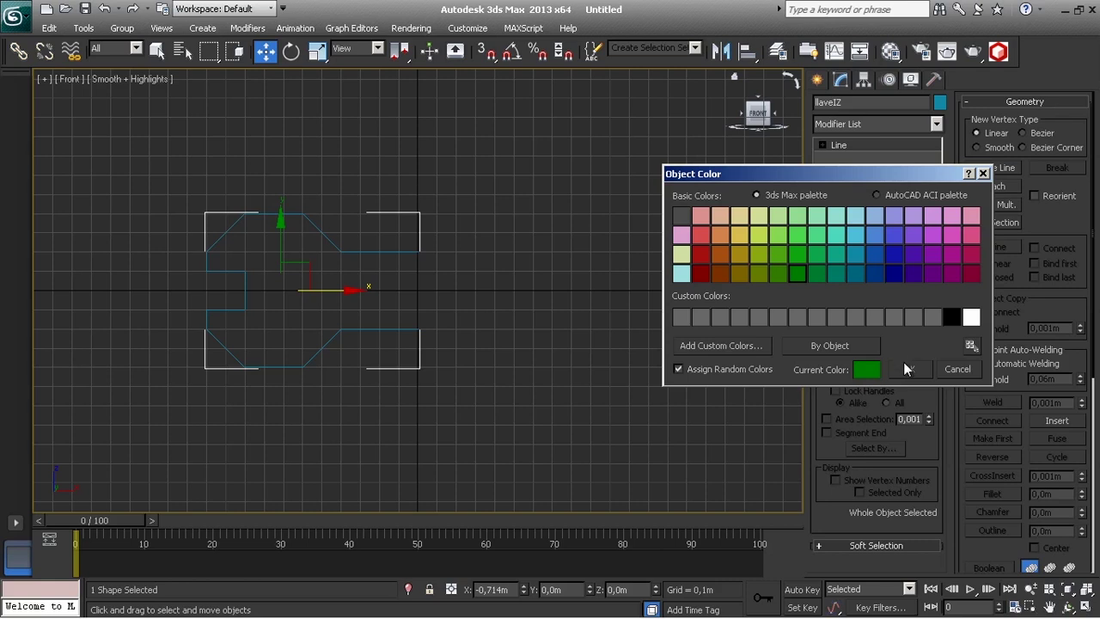
pyautogui.click(907, 369)
pyautogui.click(515, 281)
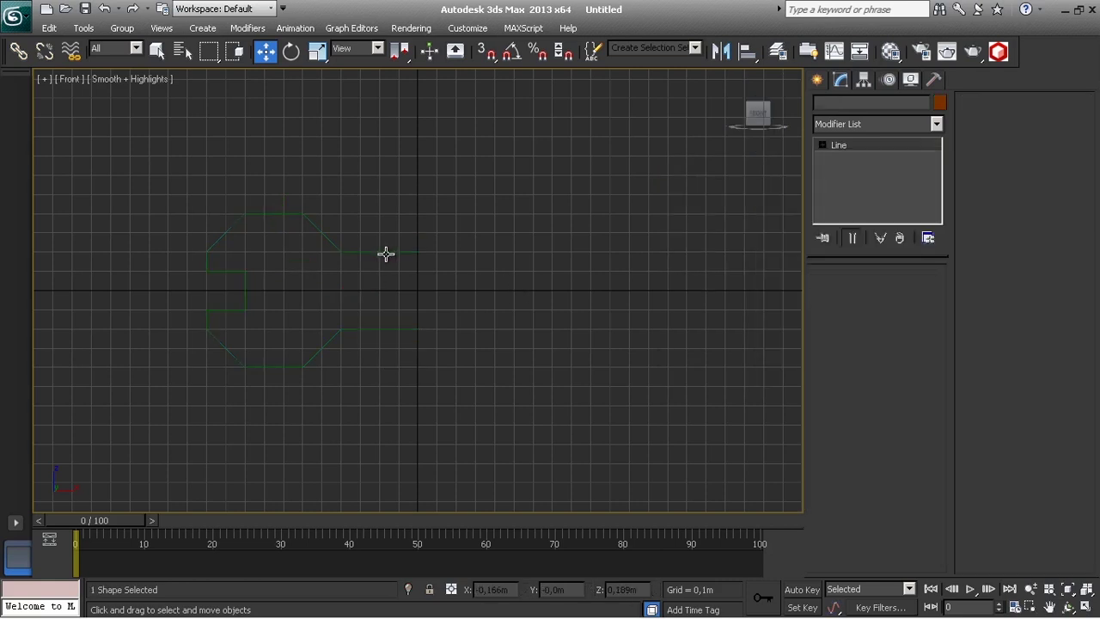
pyautogui.click(385, 254)
pyautogui.moveTo(310, 266); pyautogui.dragTo(352, 168)
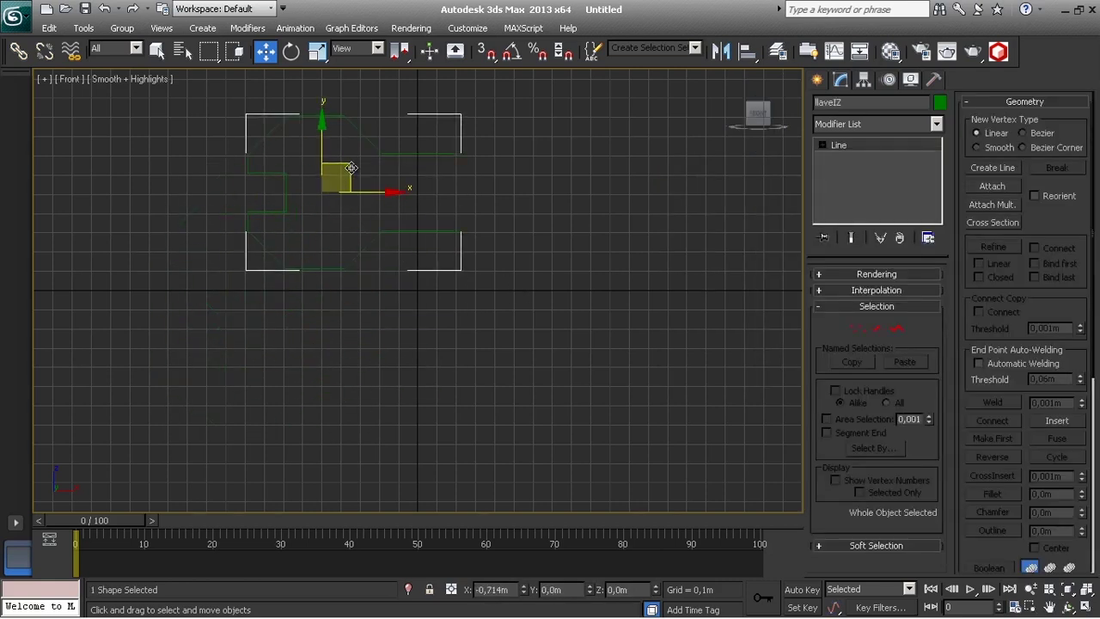
pyautogui.hotkey('ctrl', 'z')
pyautogui.click(513, 241)
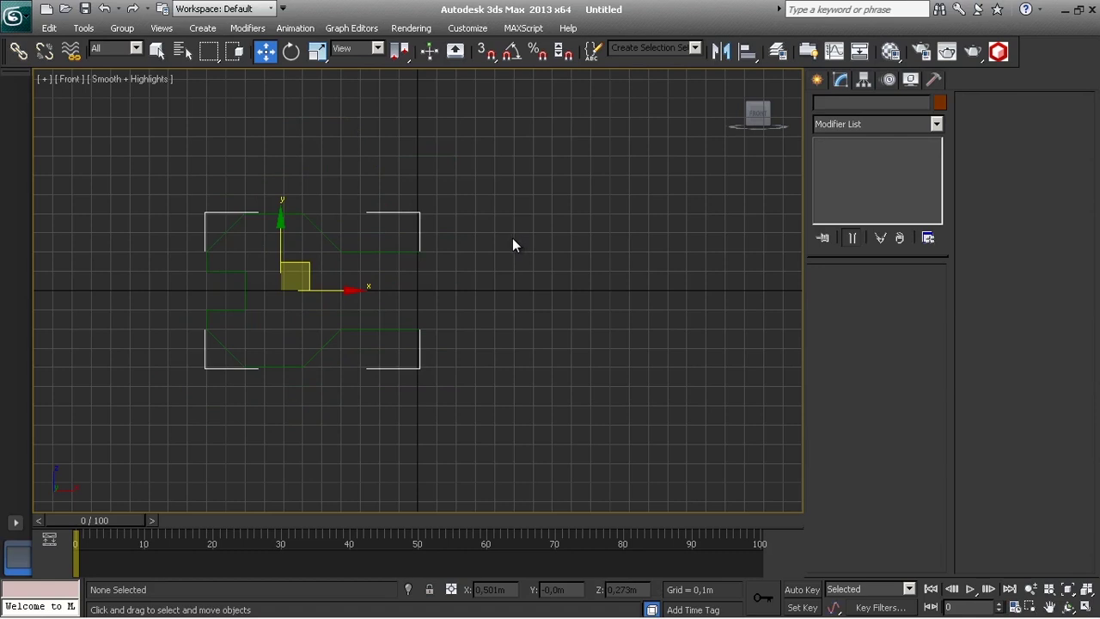
pyautogui.click(818, 80)
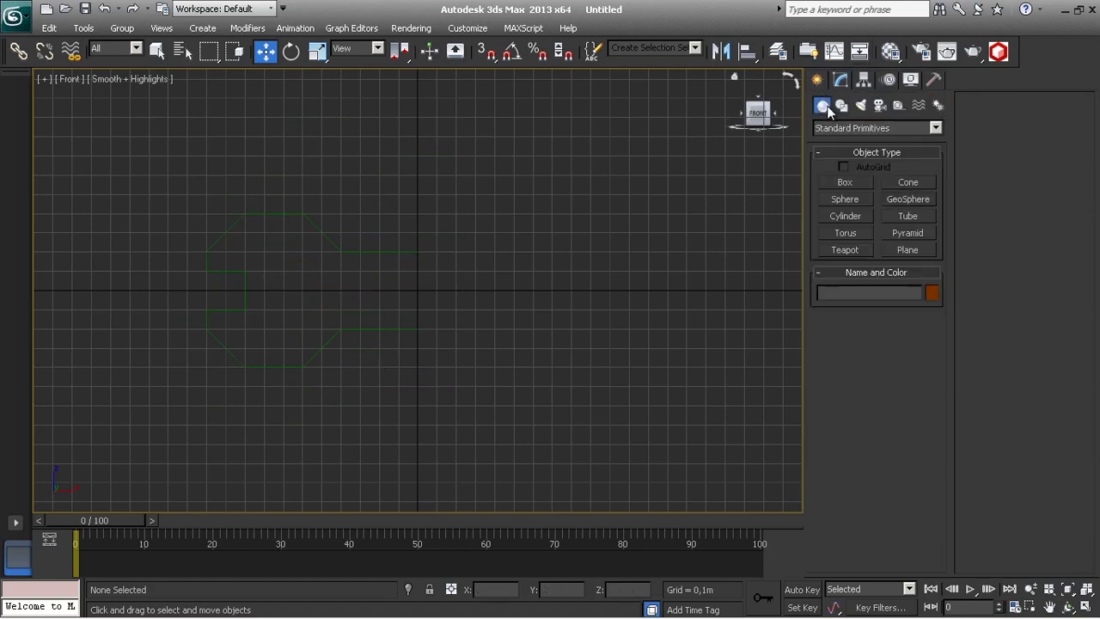
# Start a second snapped line at centre, tracing the top edge rightward to the jaw corner.
pyautogui.click(841, 105)
pyautogui.click(844, 196)
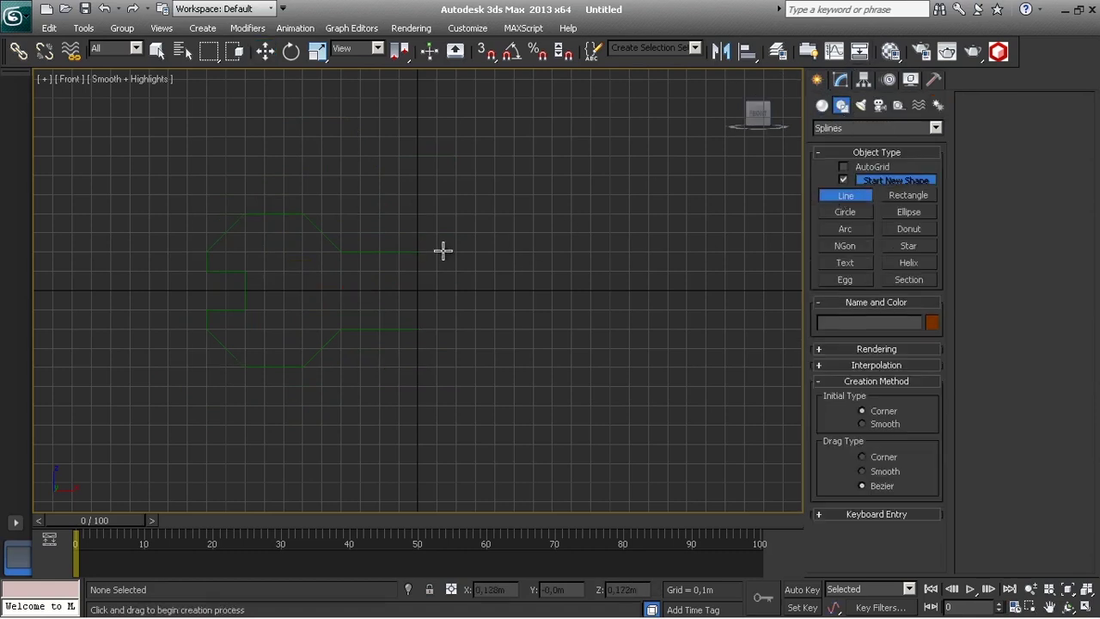
pyautogui.click(487, 53)
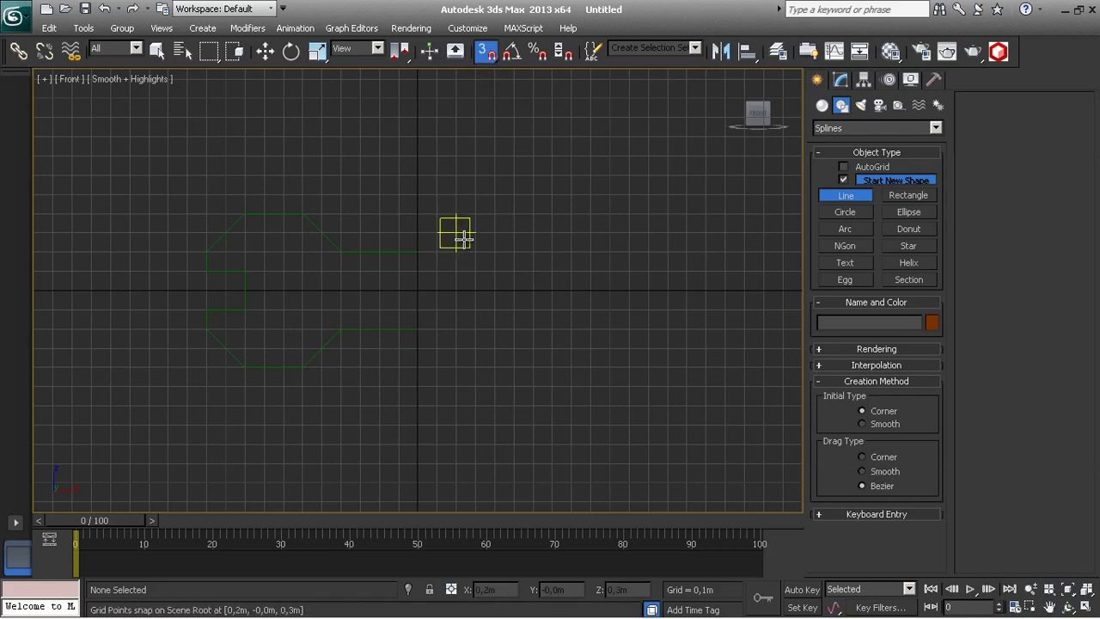
pyautogui.click(423, 252)
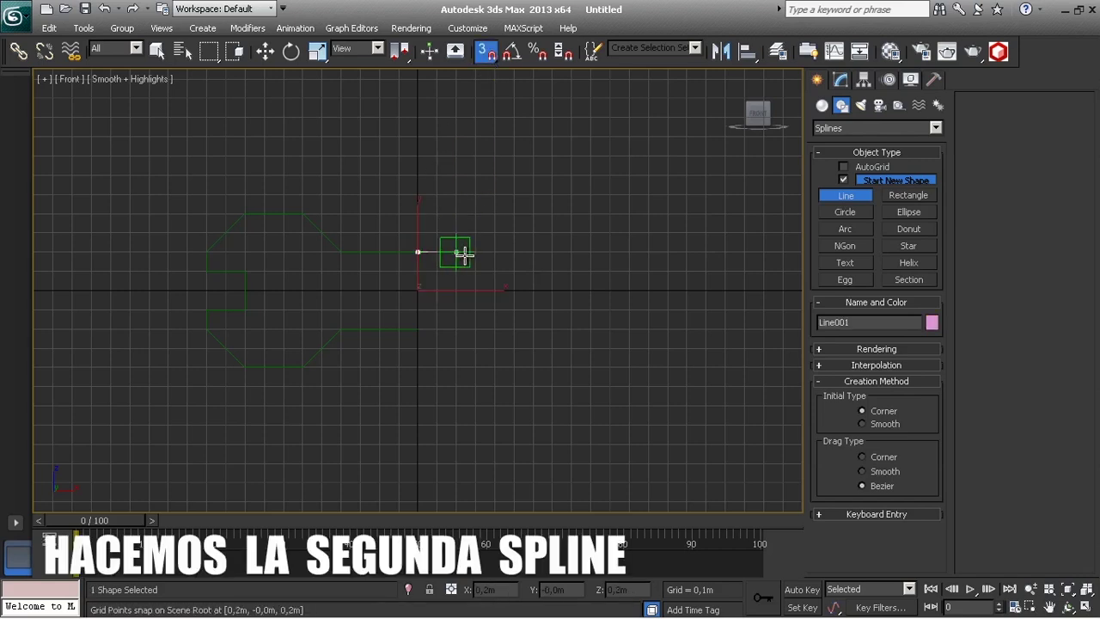
pyautogui.click(494, 252)
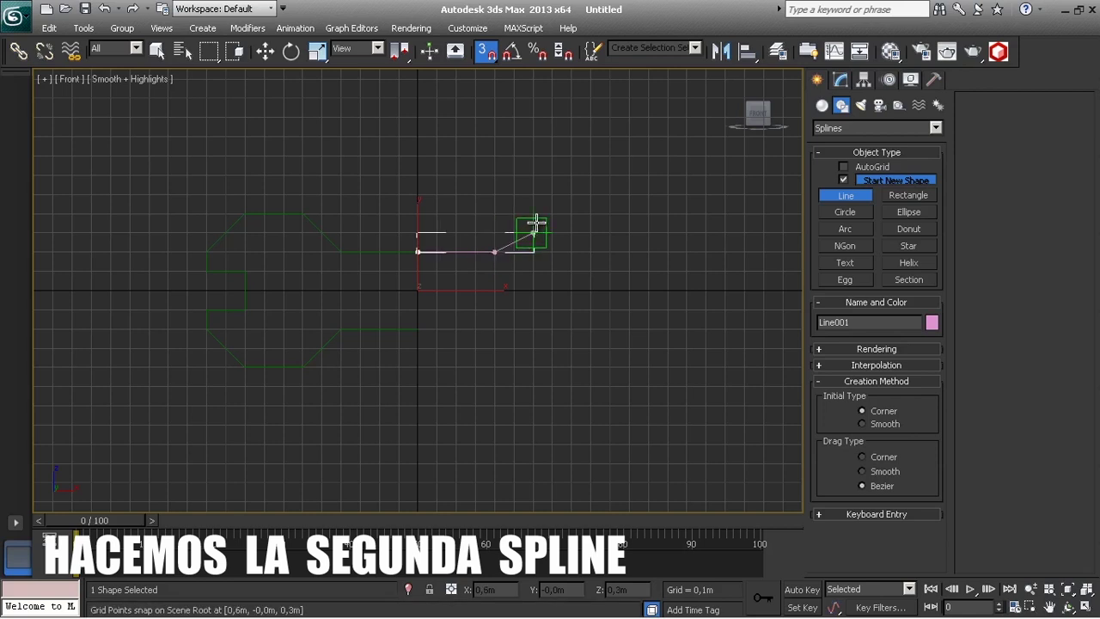
pyautogui.click(533, 213)
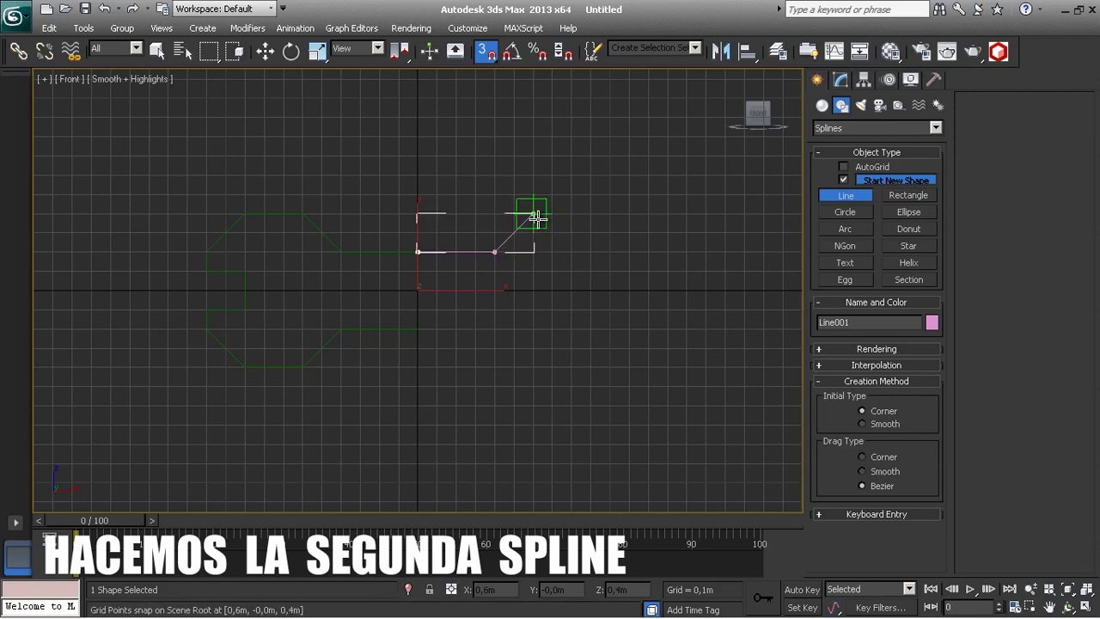
pyautogui.click(590, 213)
pyautogui.click(629, 251)
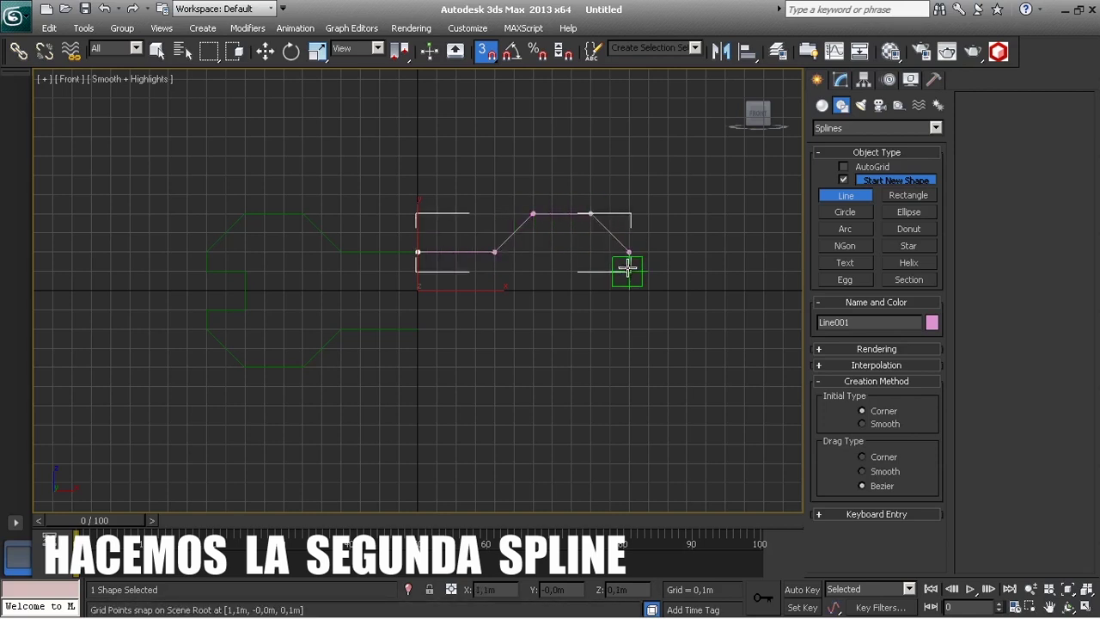
# Trace the jaw's notch and lower edges back to the handle, finishing Line001.
pyautogui.click(629, 271)
pyautogui.click(591, 271)
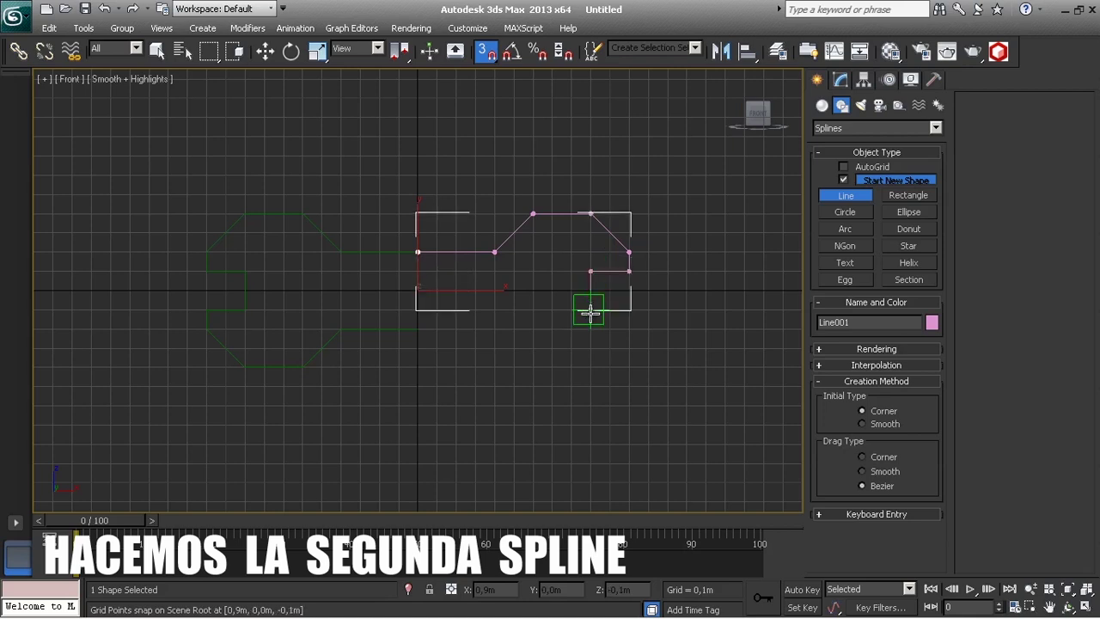
pyautogui.click(590, 309)
pyautogui.click(629, 310)
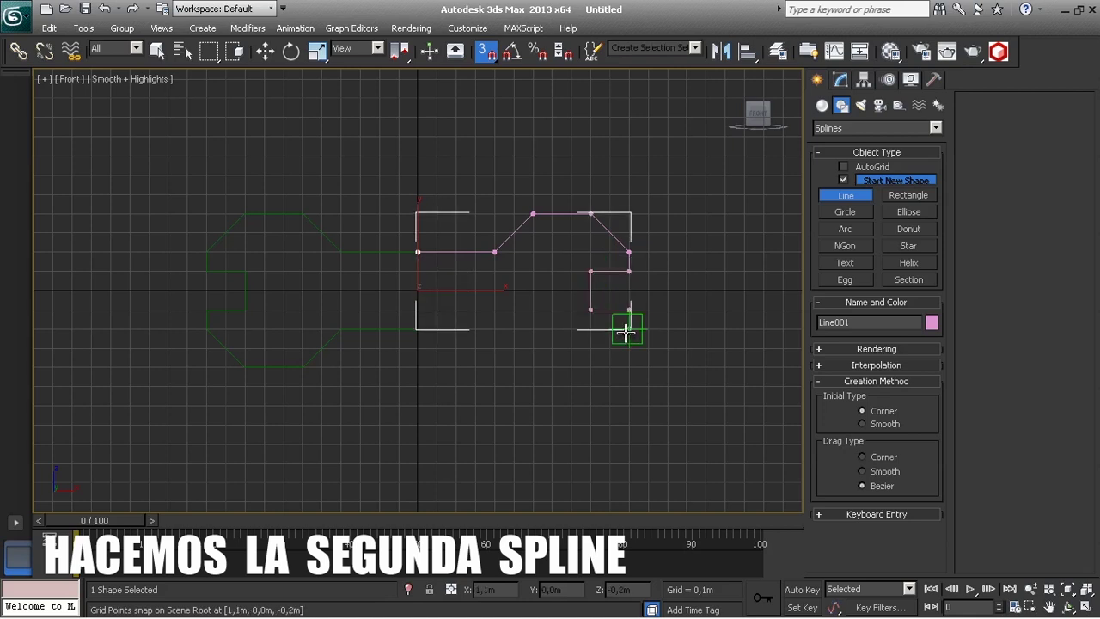
pyautogui.click(628, 329)
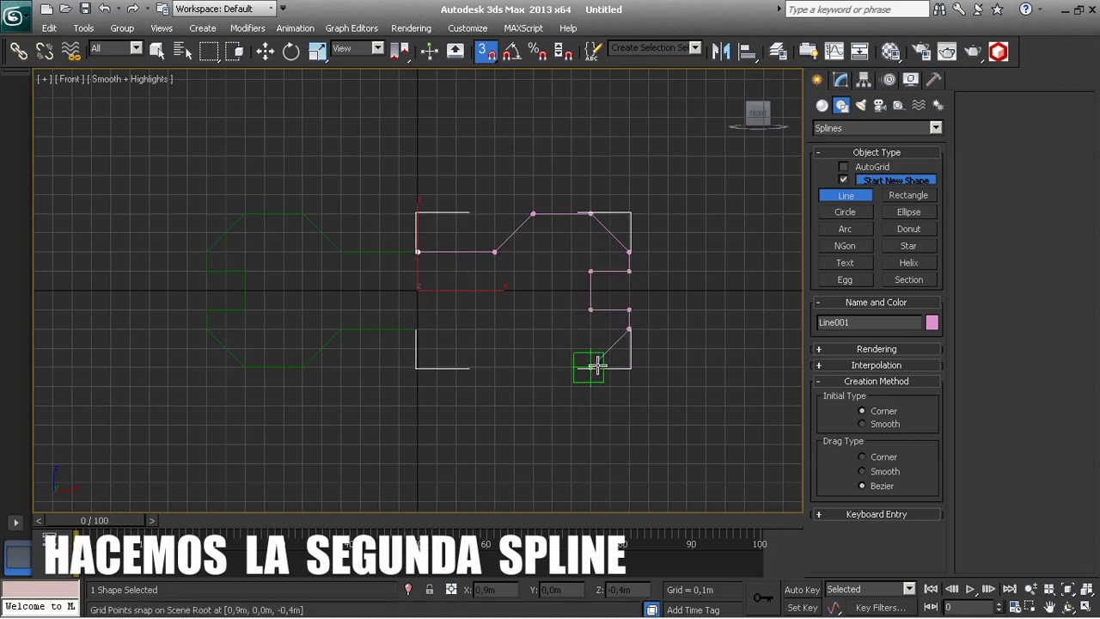
pyautogui.click(590, 368)
pyautogui.click(532, 368)
pyautogui.click(494, 329)
pyautogui.click(417, 329)
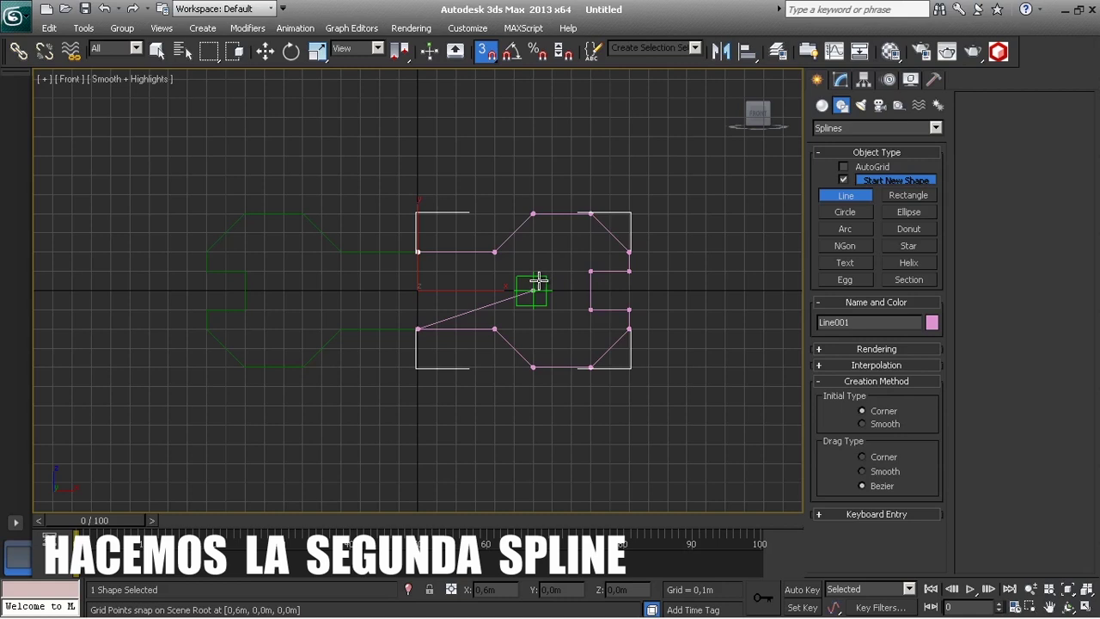
pyautogui.rightClick(495, 250)
# Rename Line001 to llaveDer and turn off snapping.
pyautogui.click(841, 79)
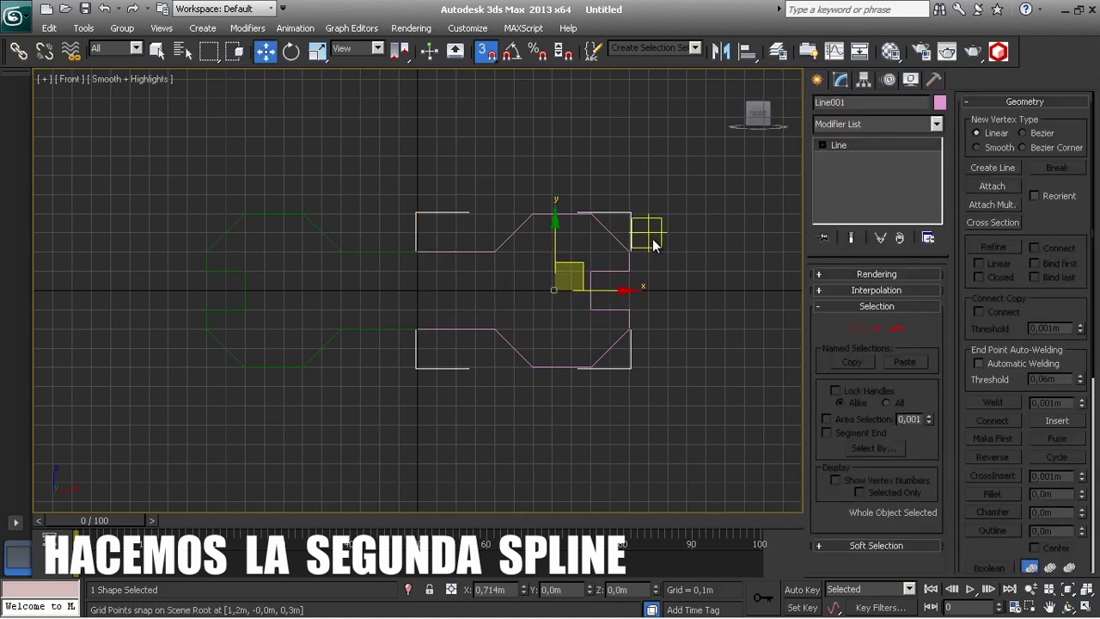
pyautogui.press('BackSpace')
pyautogui.write('llaveDer')
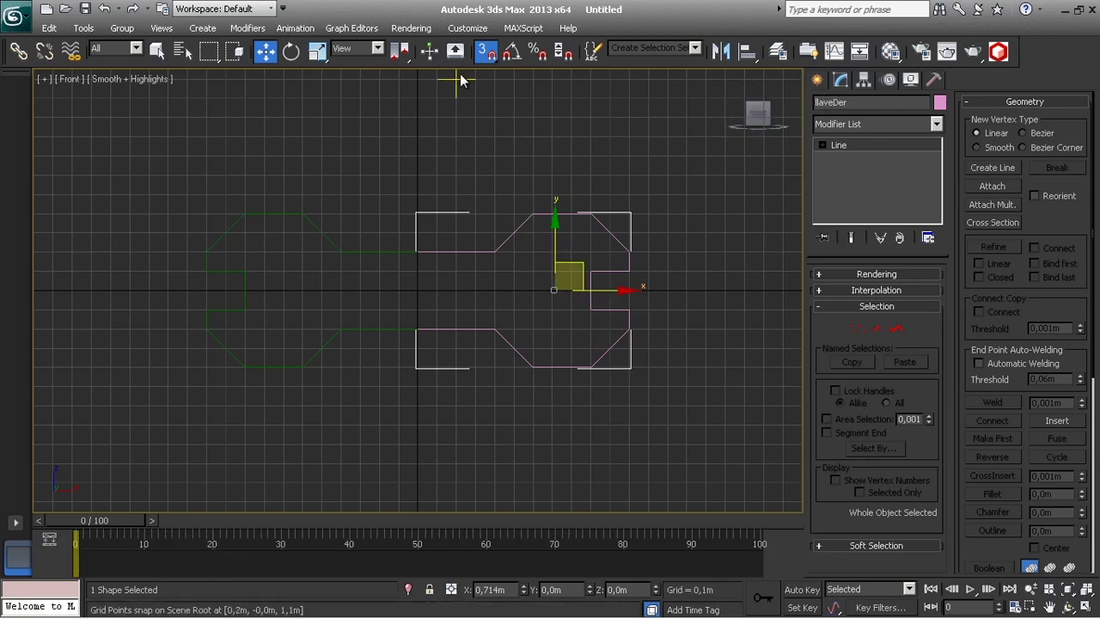
pyautogui.click(487, 51)
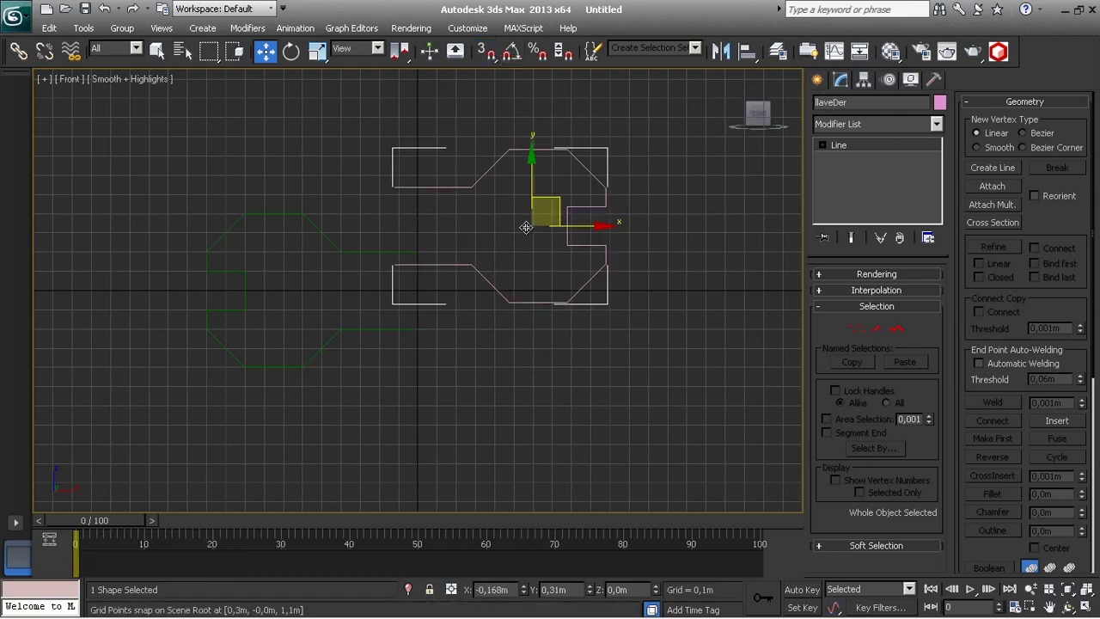
pyautogui.moveTo(578, 266); pyautogui.dragTo(667, 179)
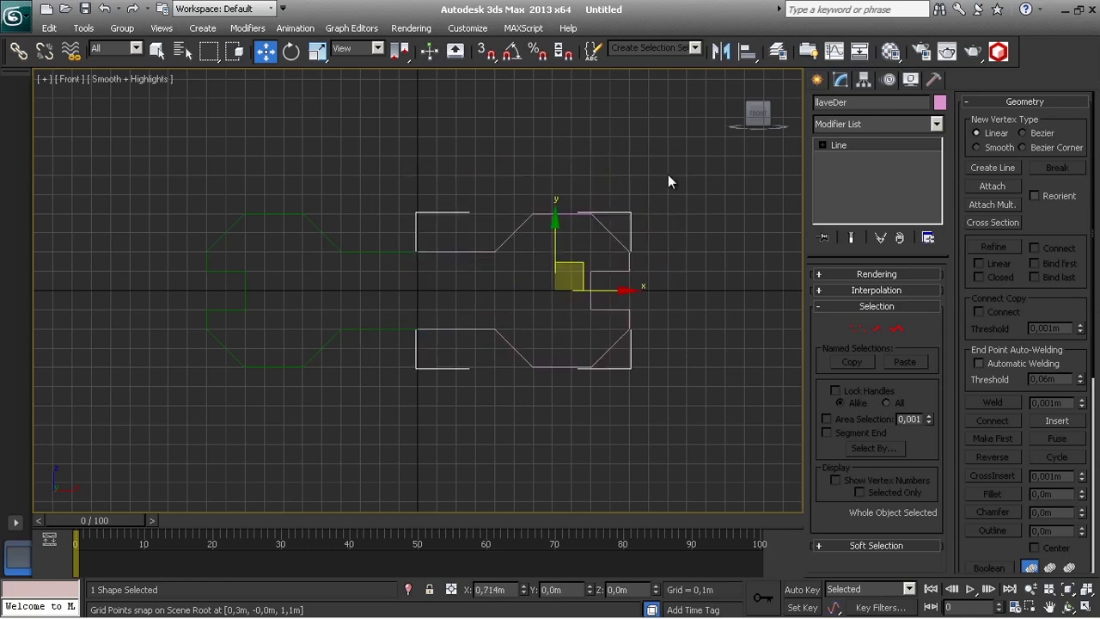
# Colour llaveDer dark blue, then check both halves' selection and clear it.
pyautogui.click(939, 103)
pyautogui.click(893, 273)
pyautogui.click(906, 373)
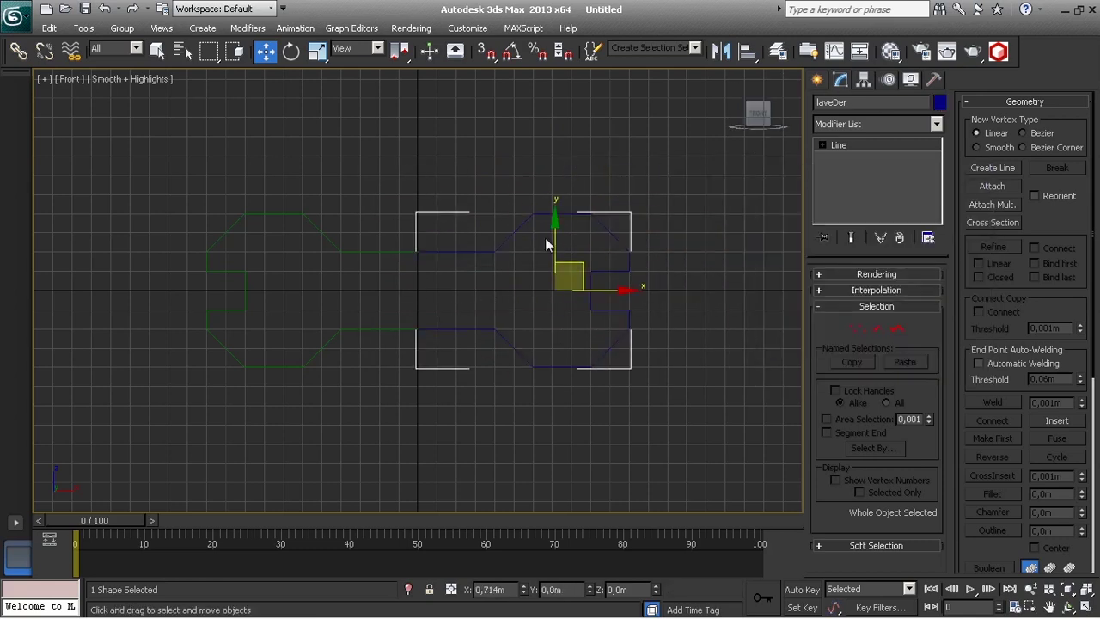
pyautogui.click(490, 154)
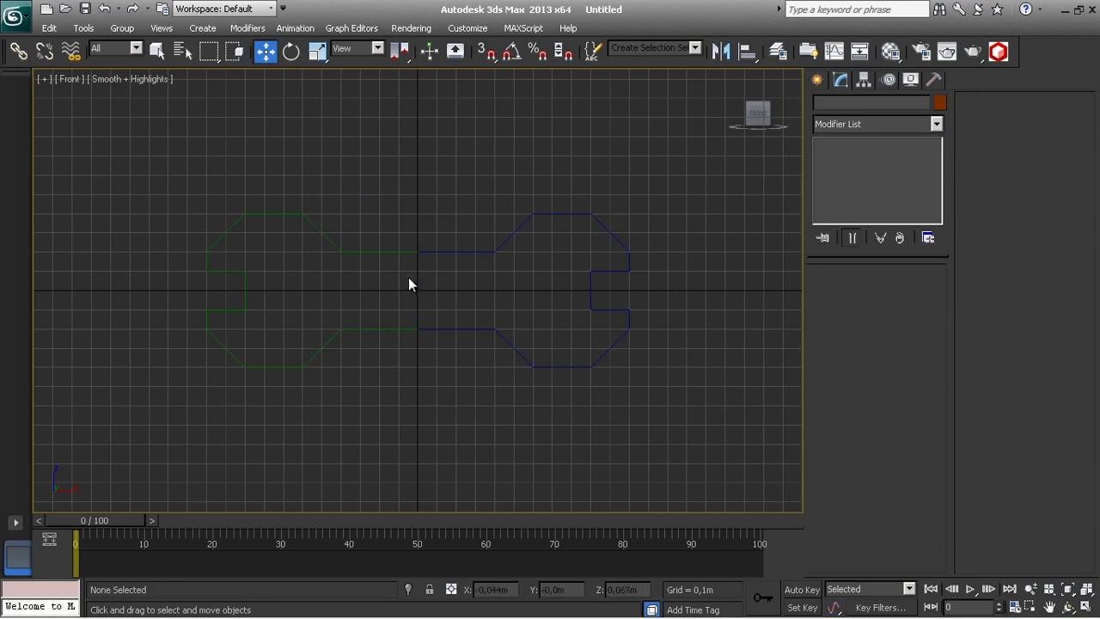
pyautogui.click(394, 253)
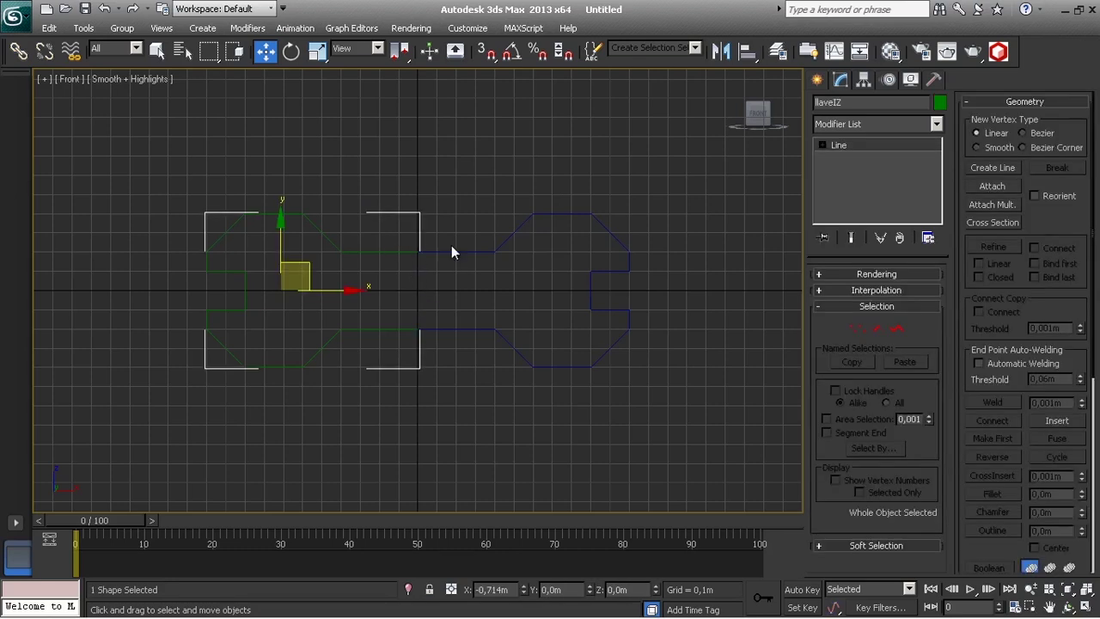
pyautogui.click(498, 248)
pyautogui.keyDown('ctrl'); pyautogui.click(404, 252); pyautogui.keyUp('ctrl')
pyautogui.click(428, 411)
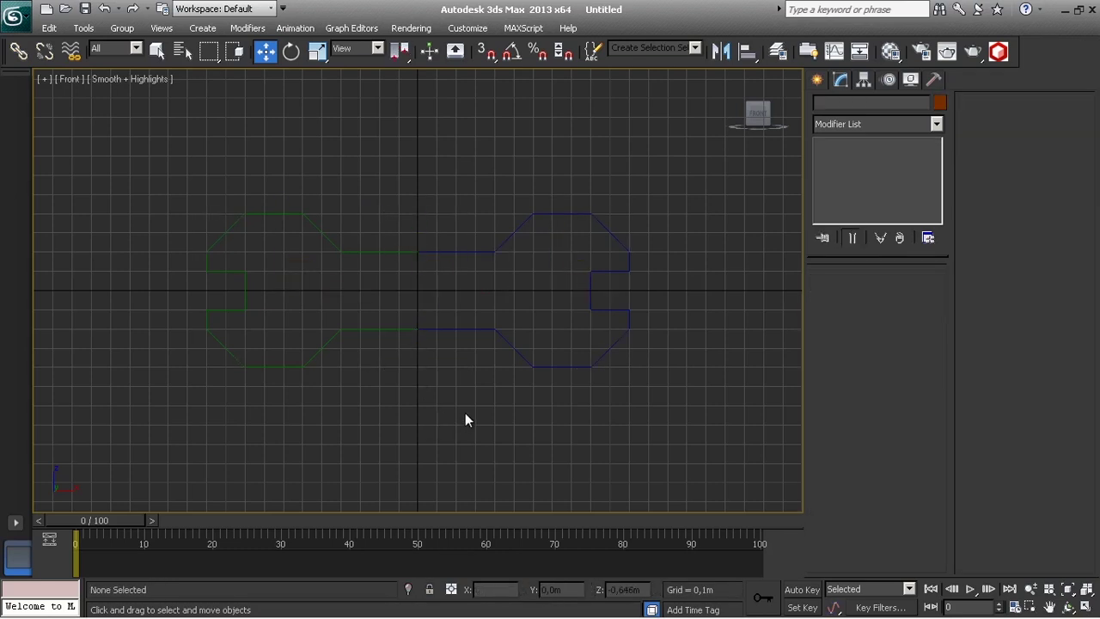
# Window-select llaveIZ and llaveDer and convert both to Editable Spline.
pyautogui.click(151, 53)
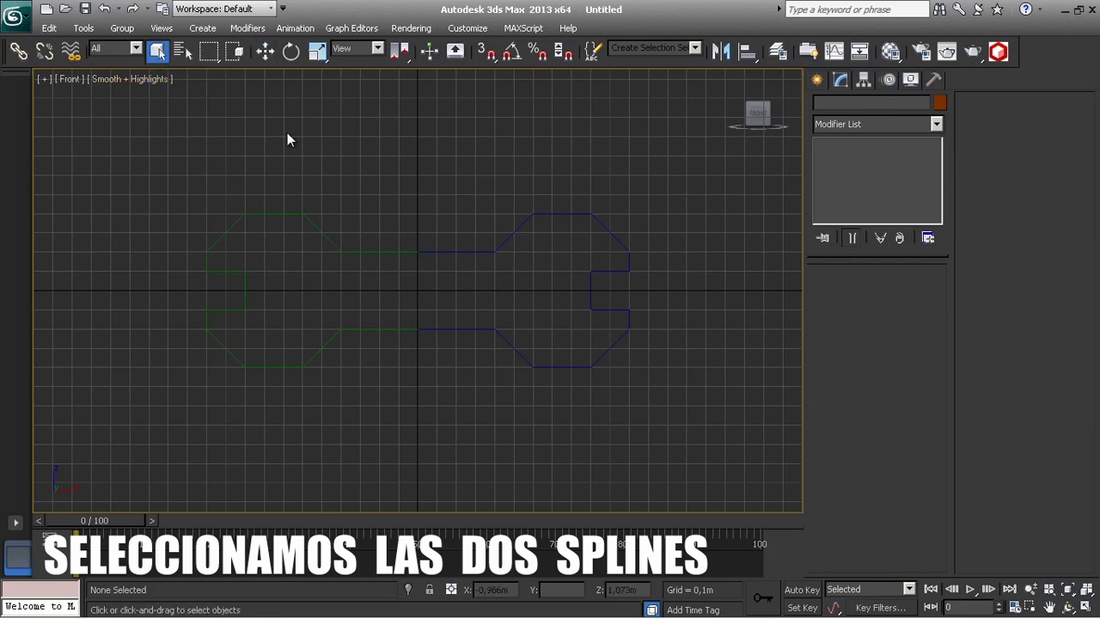
pyautogui.moveTo(123, 159); pyautogui.dragTo(679, 421)
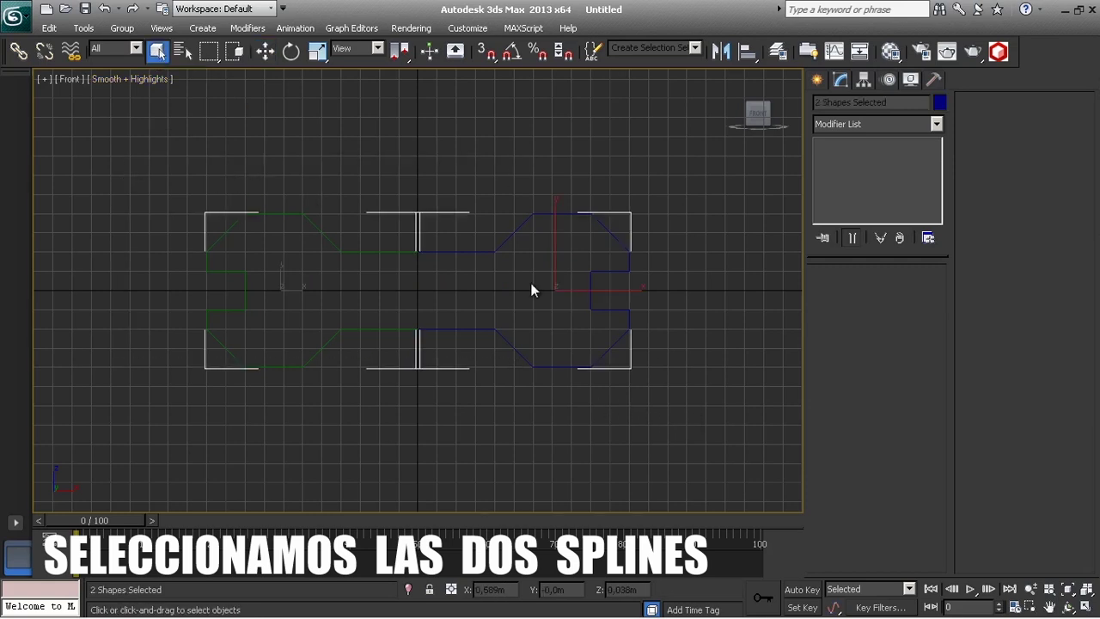
pyautogui.rightClick(517, 233)
pyautogui.moveTo(545, 378)
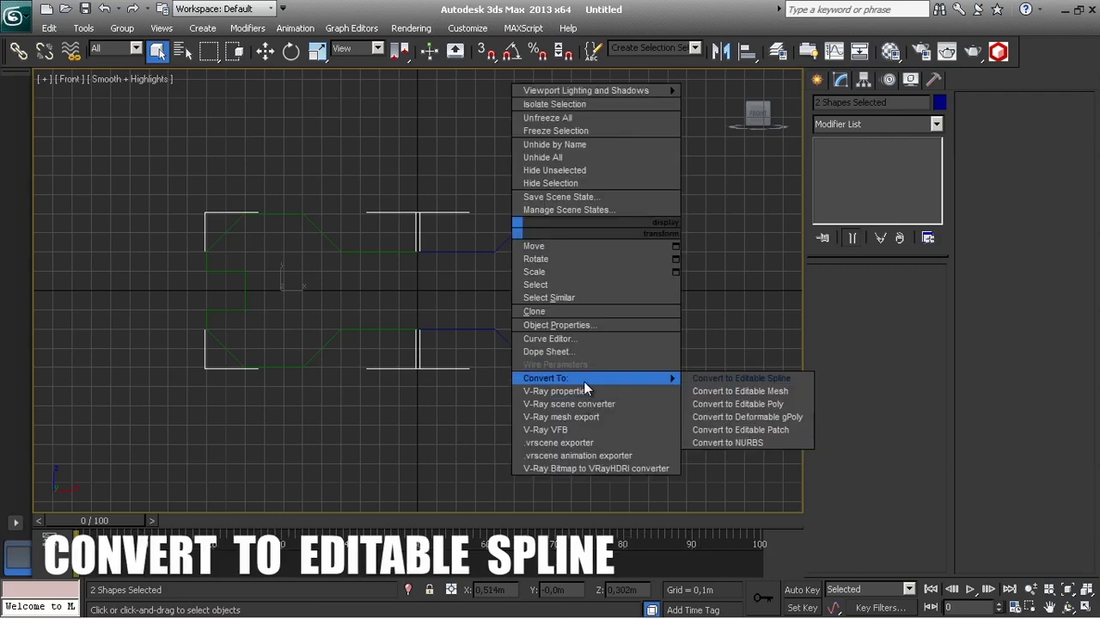
pyautogui.click(727, 378)
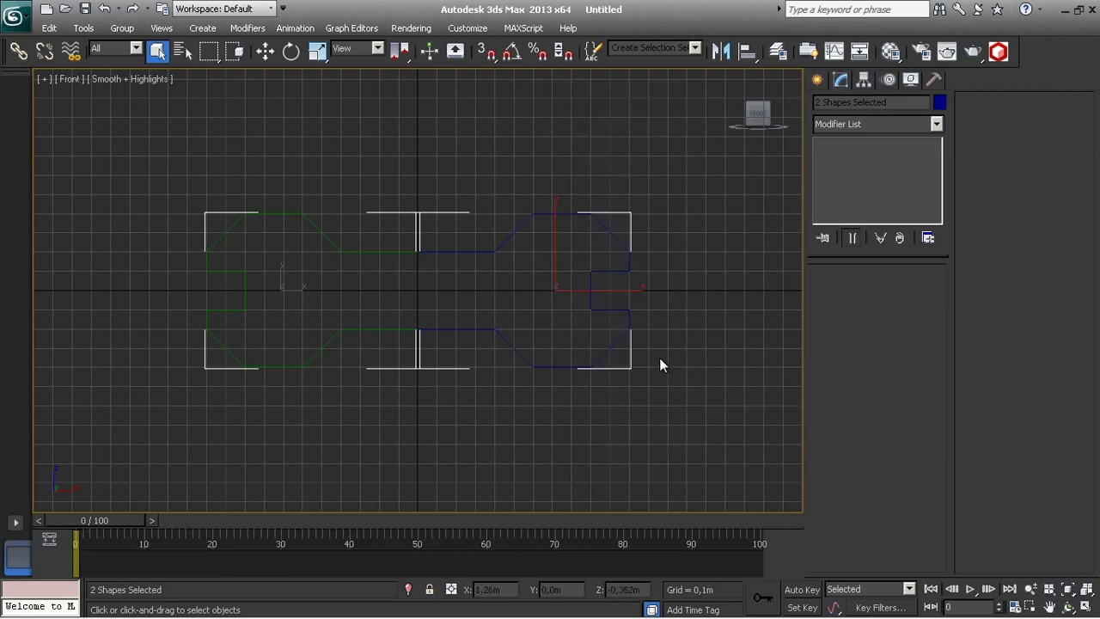
pyautogui.click(738, 177)
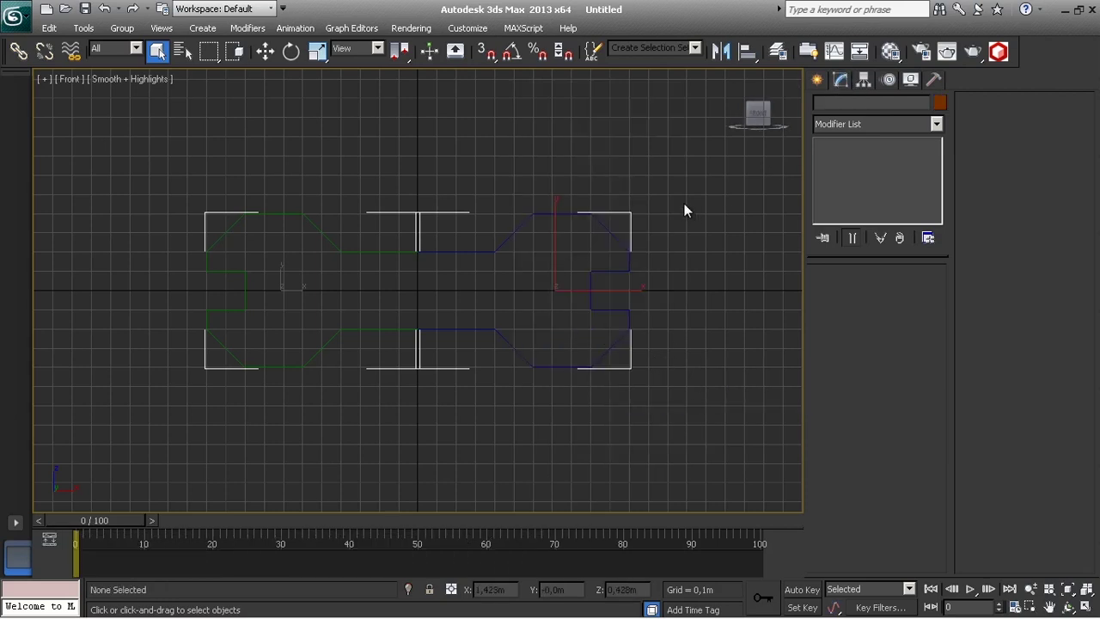
pyautogui.click(595, 216)
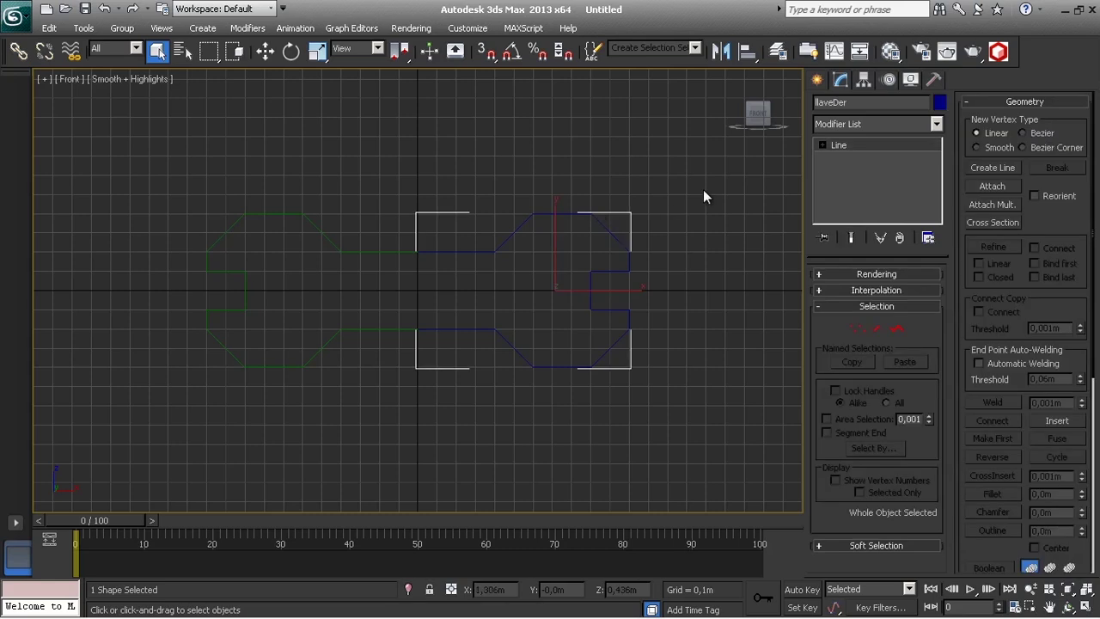
# Attach the blue llaveDer half to the green llaveIZ shape.
pyautogui.click(388, 254)
pyautogui.click(992, 185)
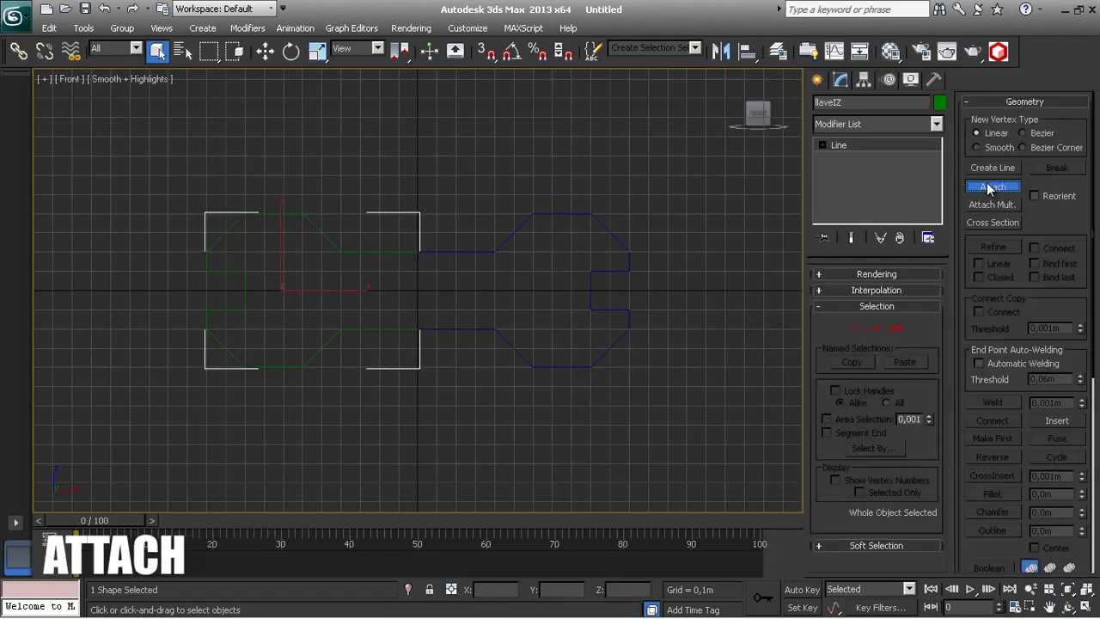
pyautogui.click(560, 214)
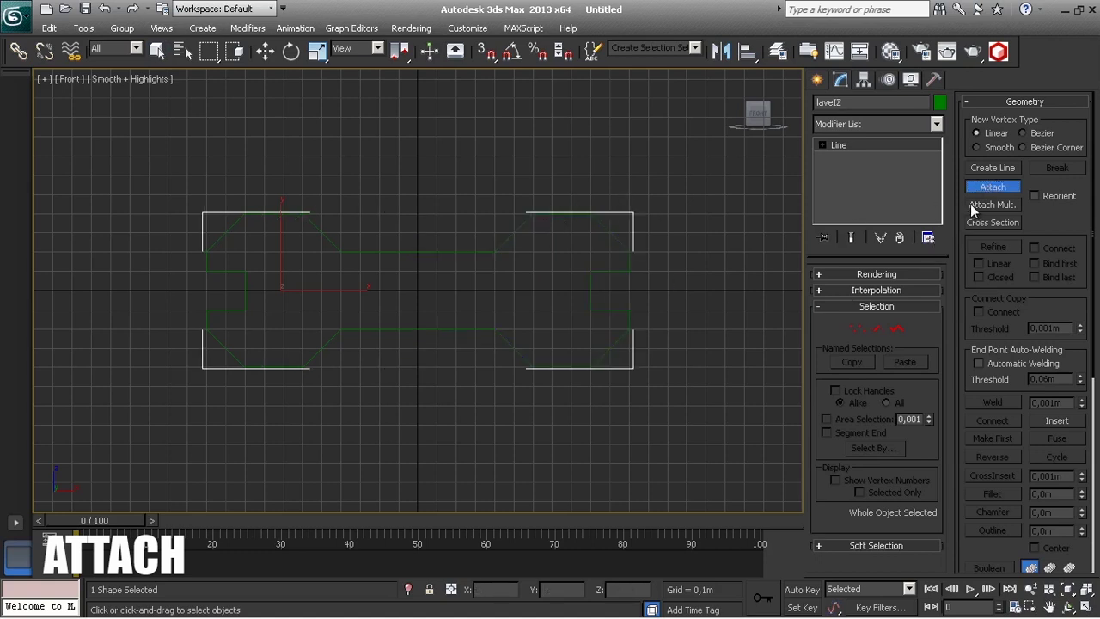
pyautogui.click(994, 188)
pyautogui.press('w')
pyautogui.click(638, 244)
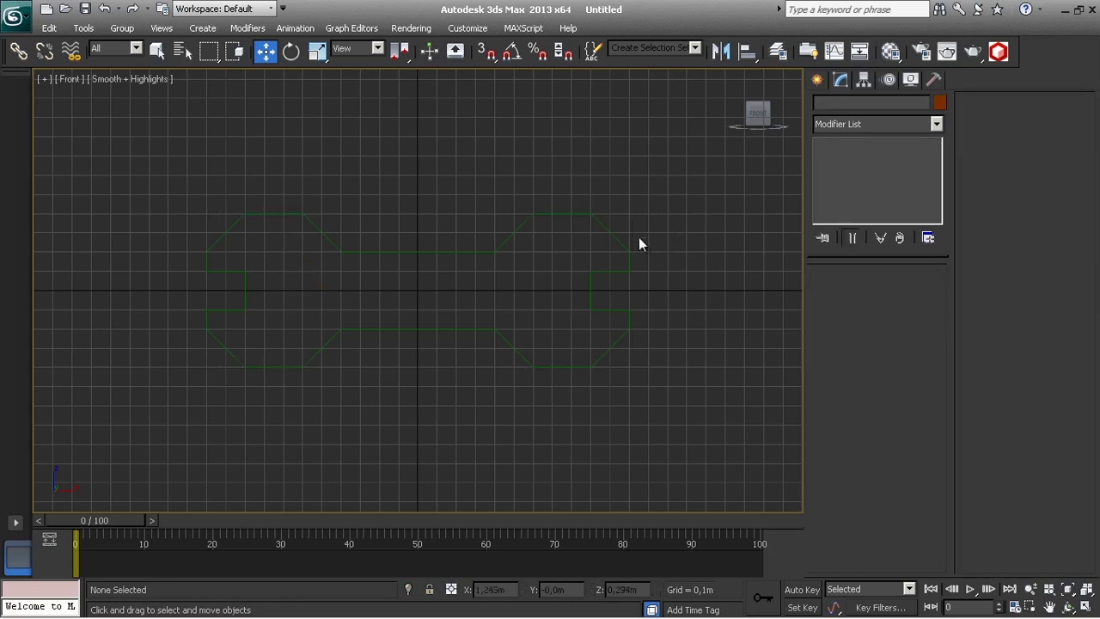
pyautogui.click(604, 231)
# Inspect the halves at Spline and Vertex level, undo test moves, and select the bottom-centre vertex pair.
pyautogui.click(897, 328)
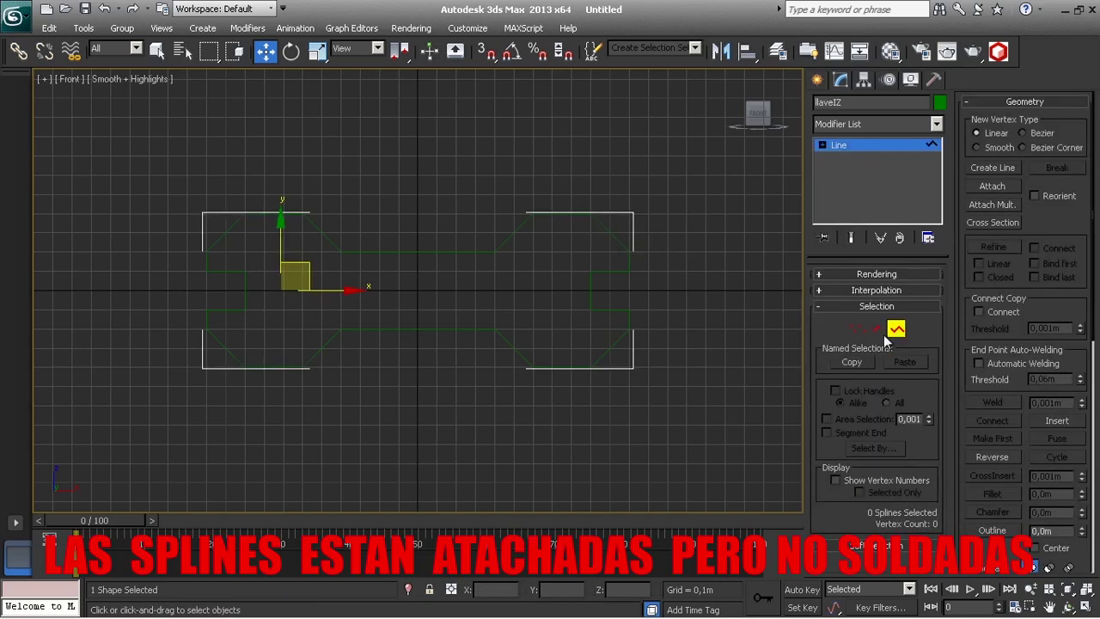
pyautogui.click(593, 225)
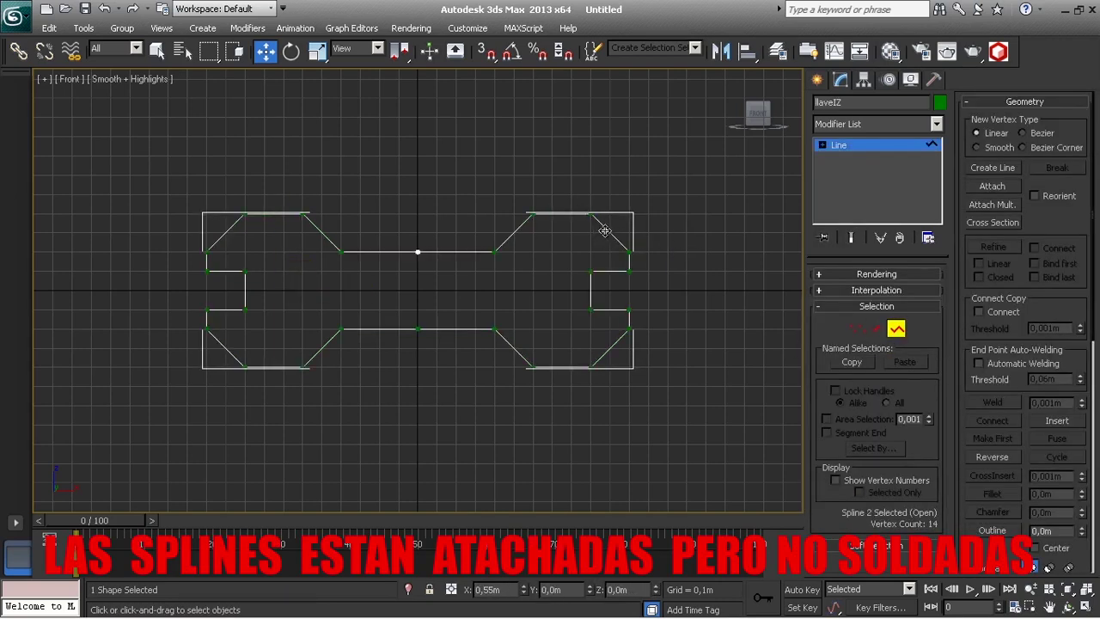
pyautogui.click(365, 254)
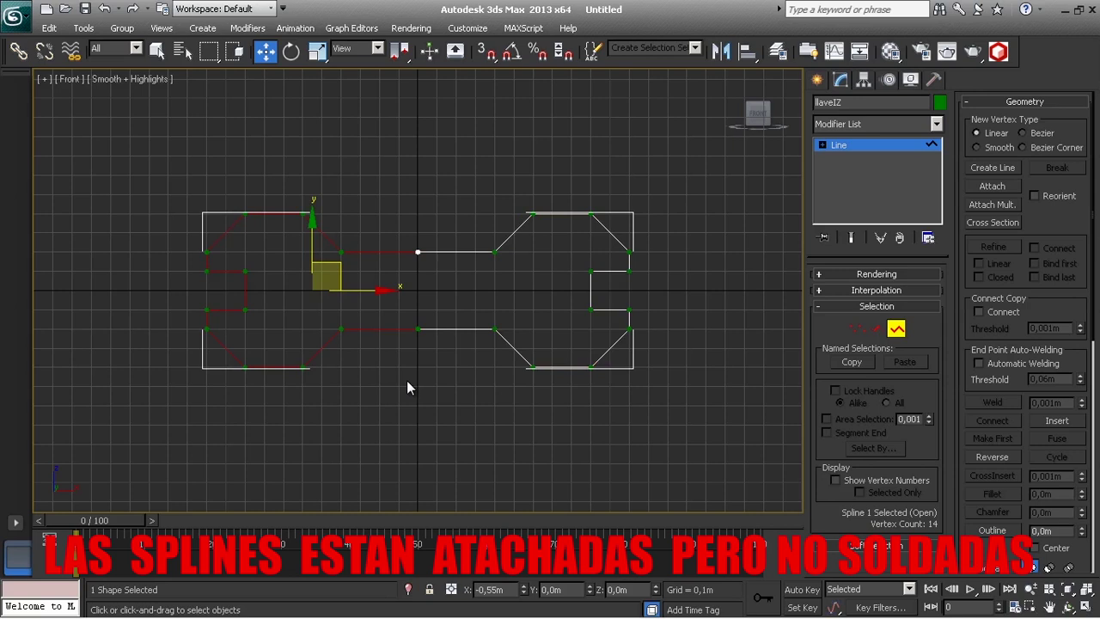
pyautogui.click(858, 333)
pyautogui.click(419, 252)
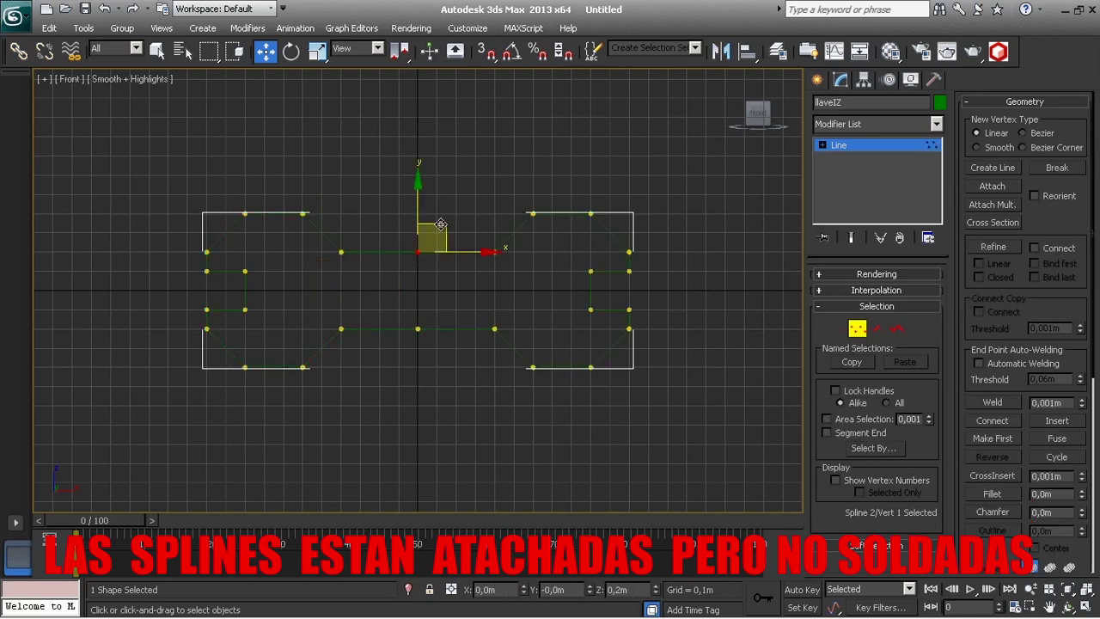
pyautogui.moveTo(439, 224); pyautogui.dragTo(468, 240)
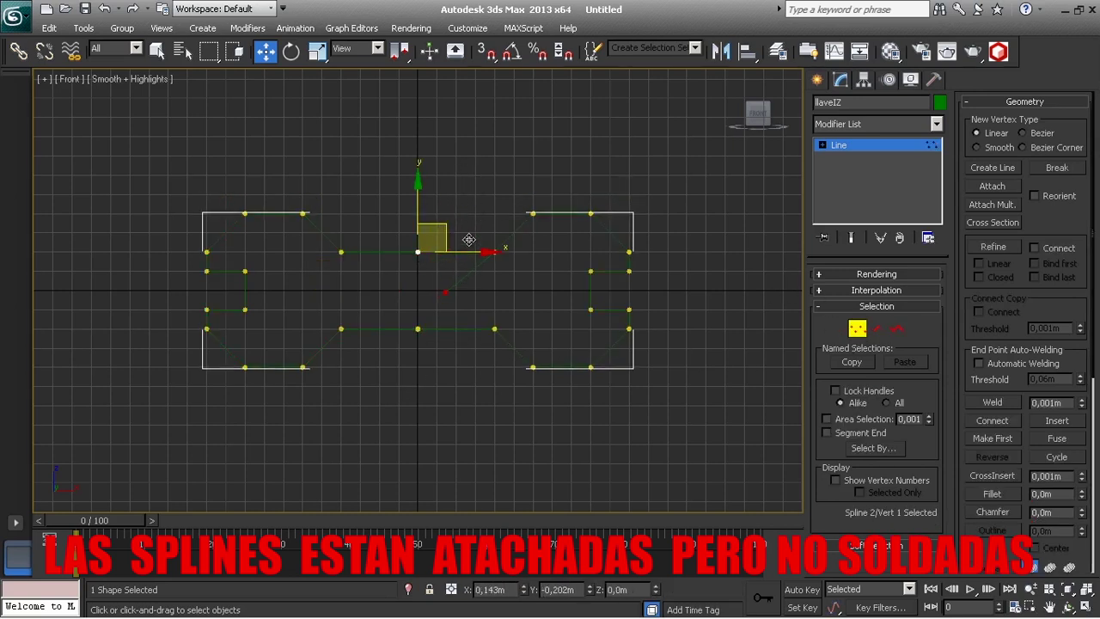
pyautogui.moveTo(526, 212); pyautogui.dragTo(453, 212)
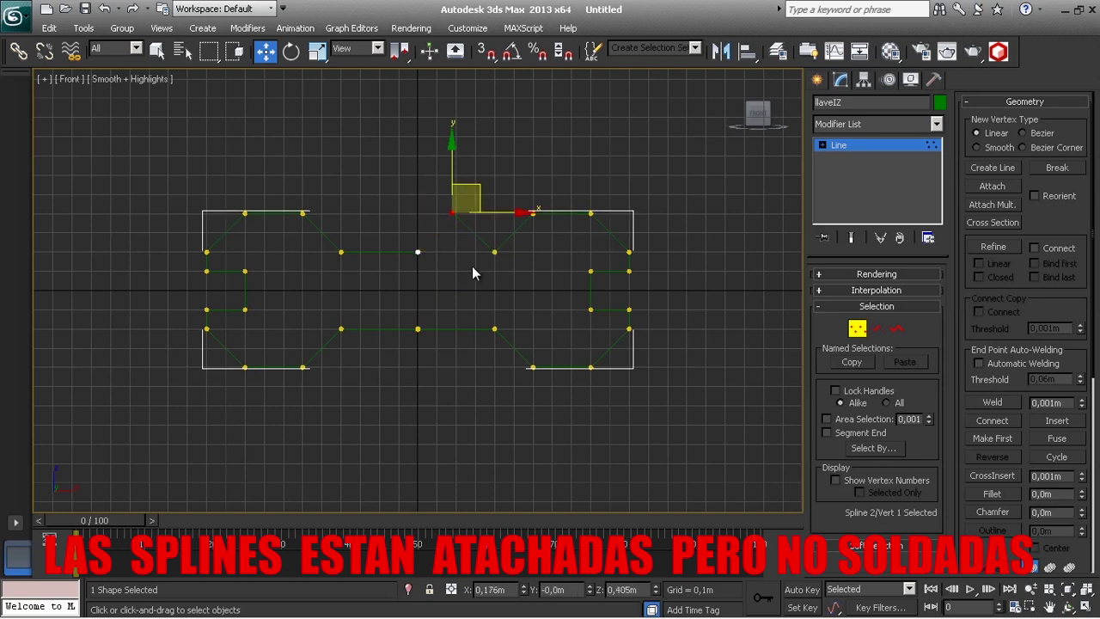
pyautogui.click(104, 9)
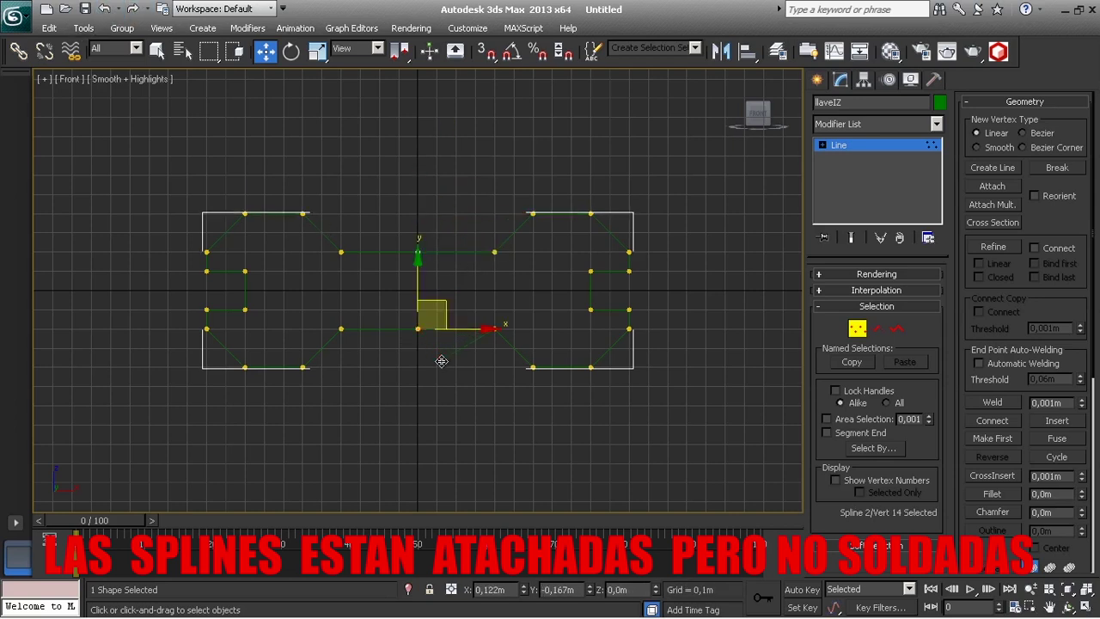
pyautogui.moveTo(418, 329); pyautogui.dragTo(421, 363)
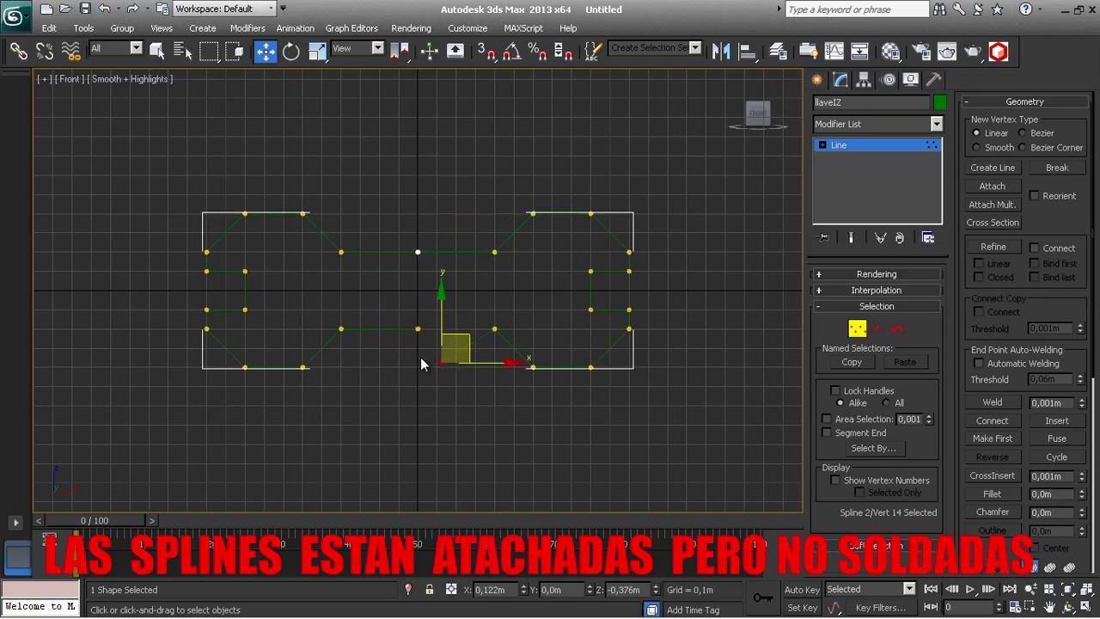
pyautogui.click(104, 8)
pyautogui.moveTo(406, 319); pyautogui.dragTo(432, 355)
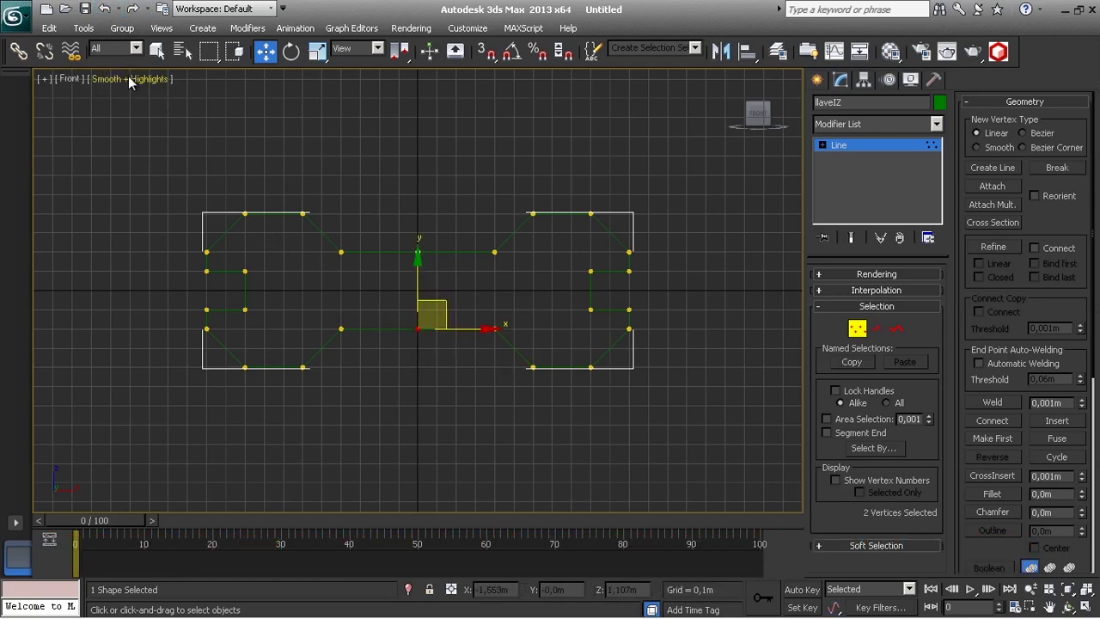
# Weld the overlapping top and bottom centre vertex pairs and test-move them to confirm.
pyautogui.click(157, 50)
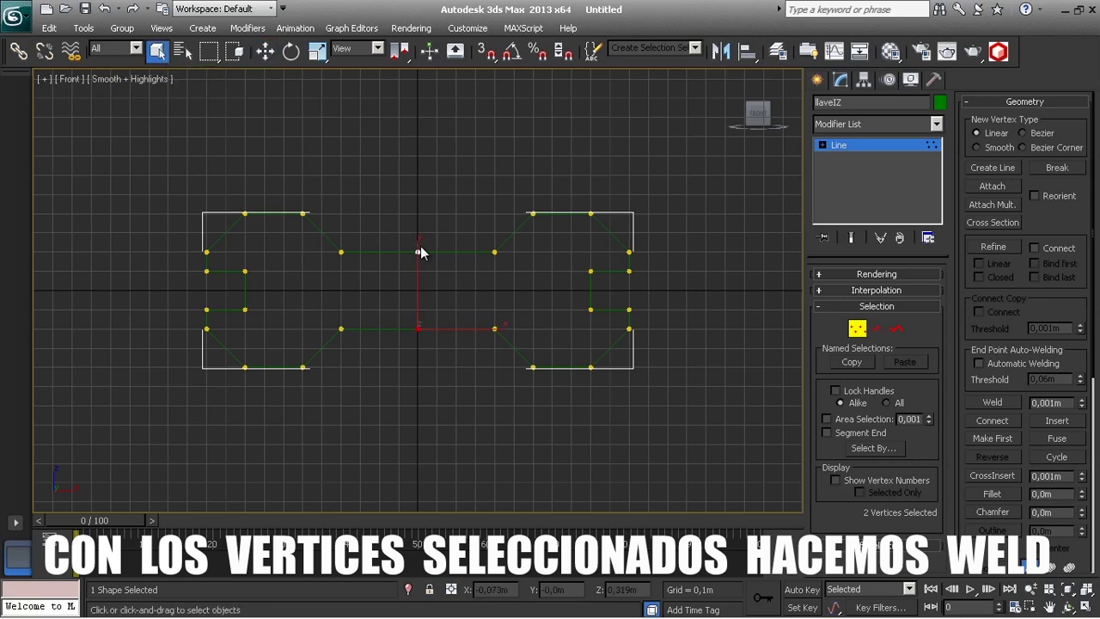
pyautogui.moveTo(445, 286); pyautogui.dragTo(404, 238)
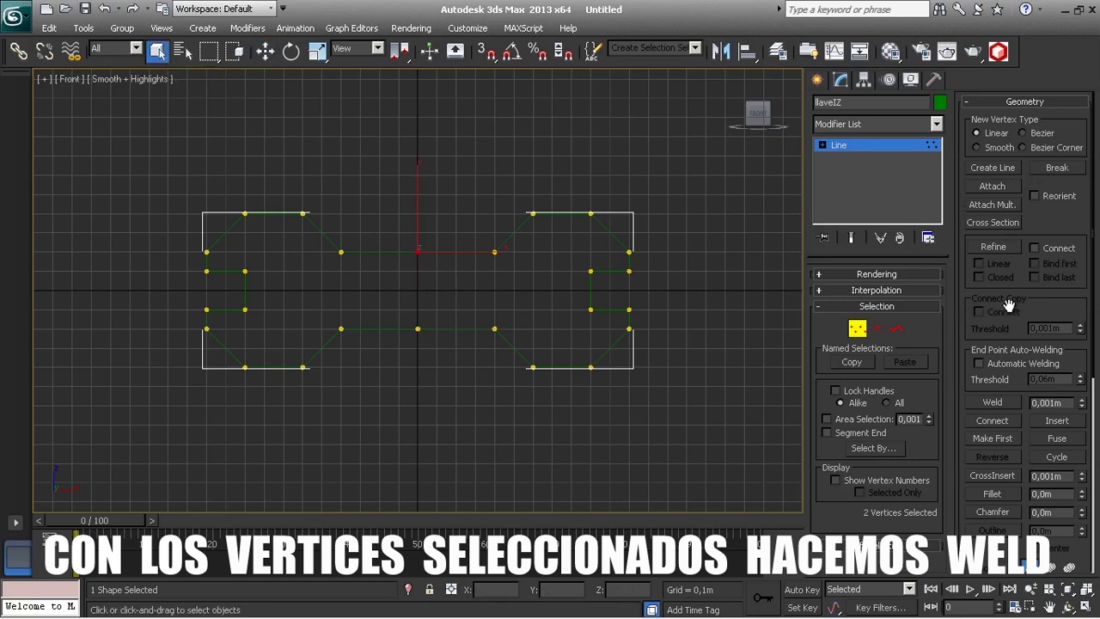
pyautogui.click(993, 404)
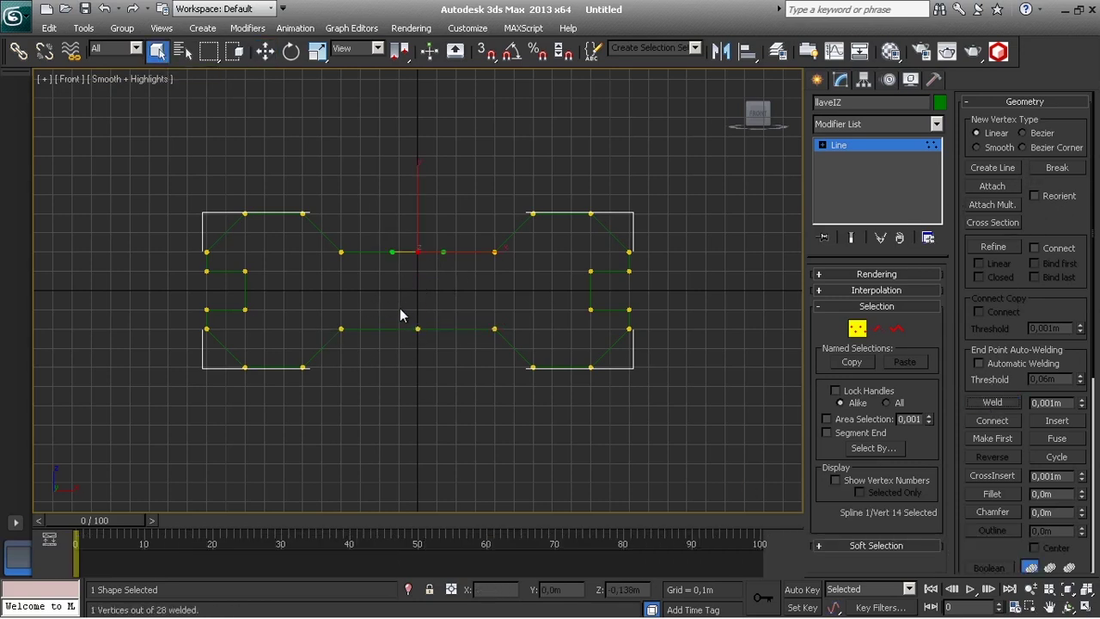
pyautogui.click(992, 402)
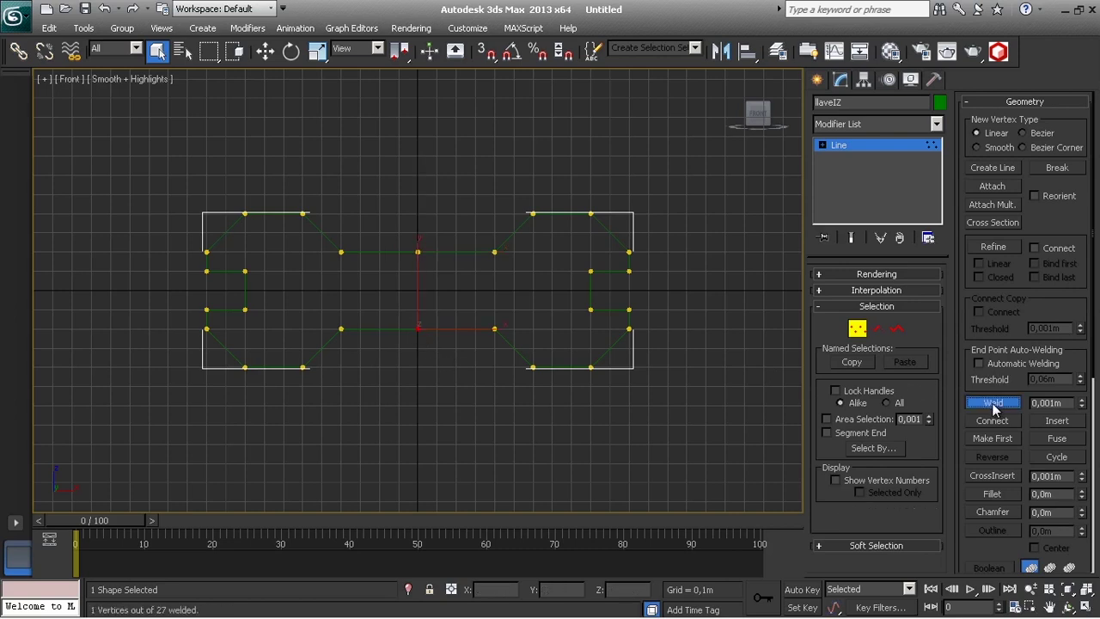
pyautogui.click(418, 329)
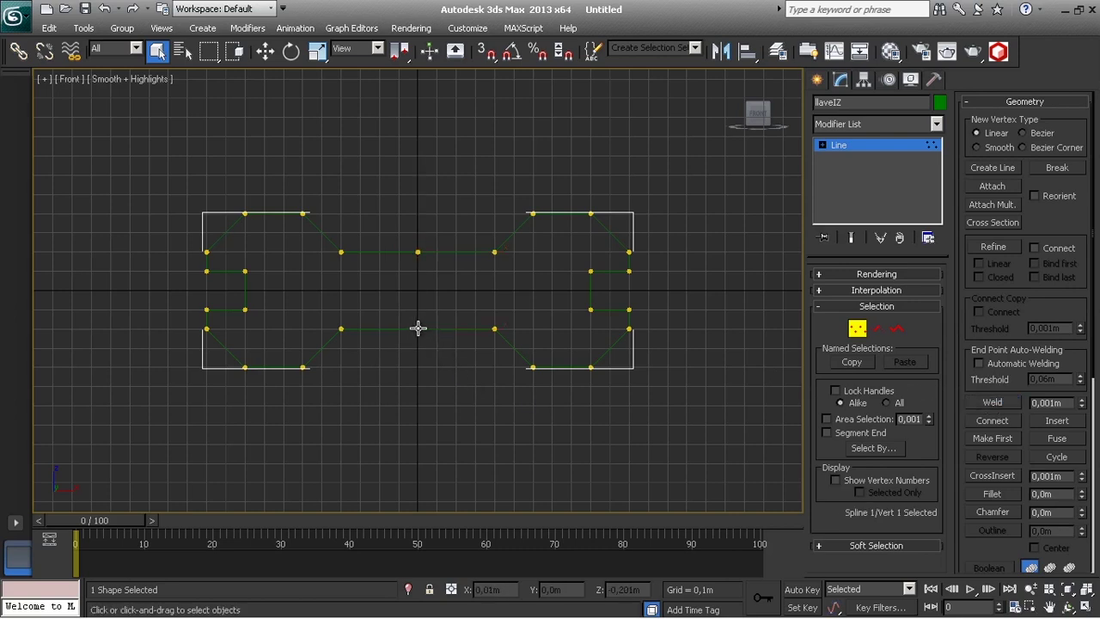
pyautogui.click(265, 51)
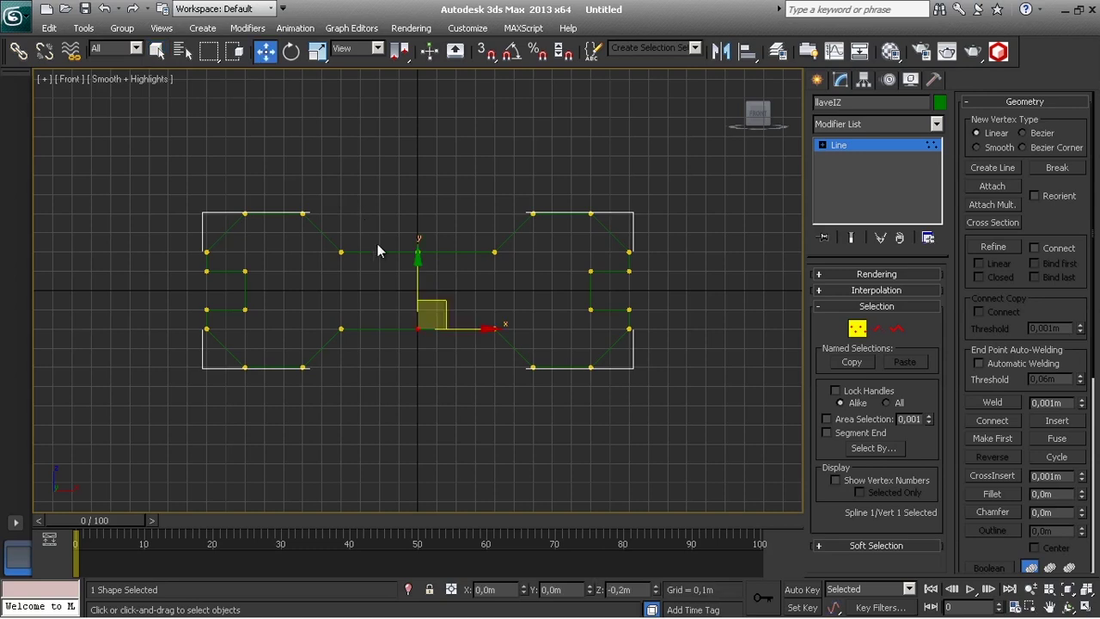
pyautogui.moveTo(435, 314); pyautogui.dragTo(459, 327)
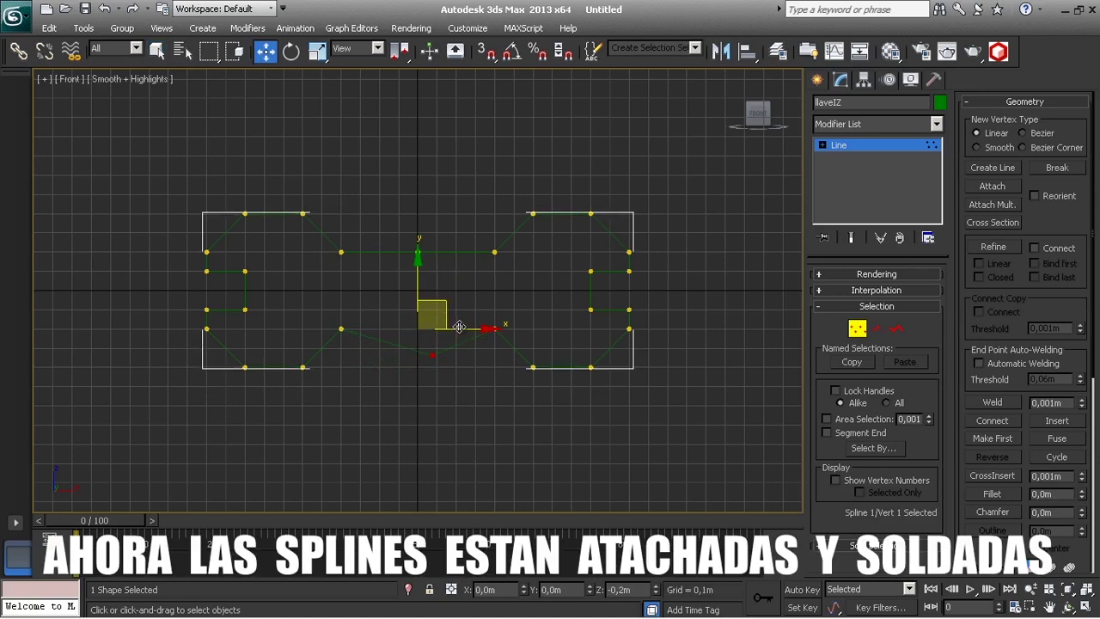
pyautogui.click(416, 254)
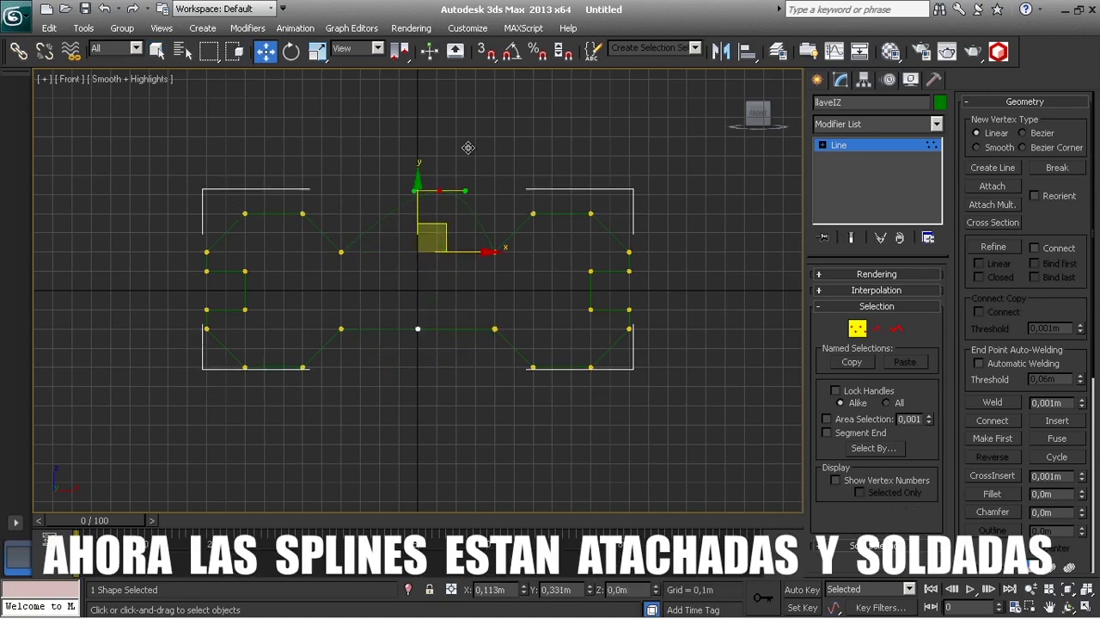
pyautogui.moveTo(459, 223); pyautogui.dragTo(475, 225)
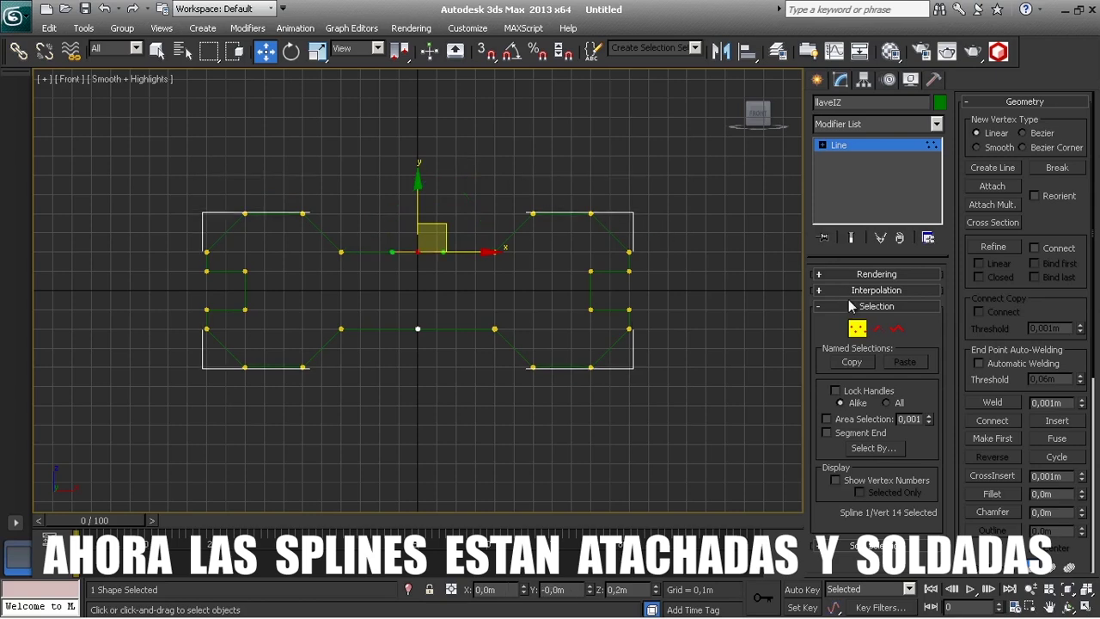
# Verify at Spline level that the wrench is one closed spline, then exit sub-object mode.
pyautogui.click(898, 330)
pyautogui.click(597, 263)
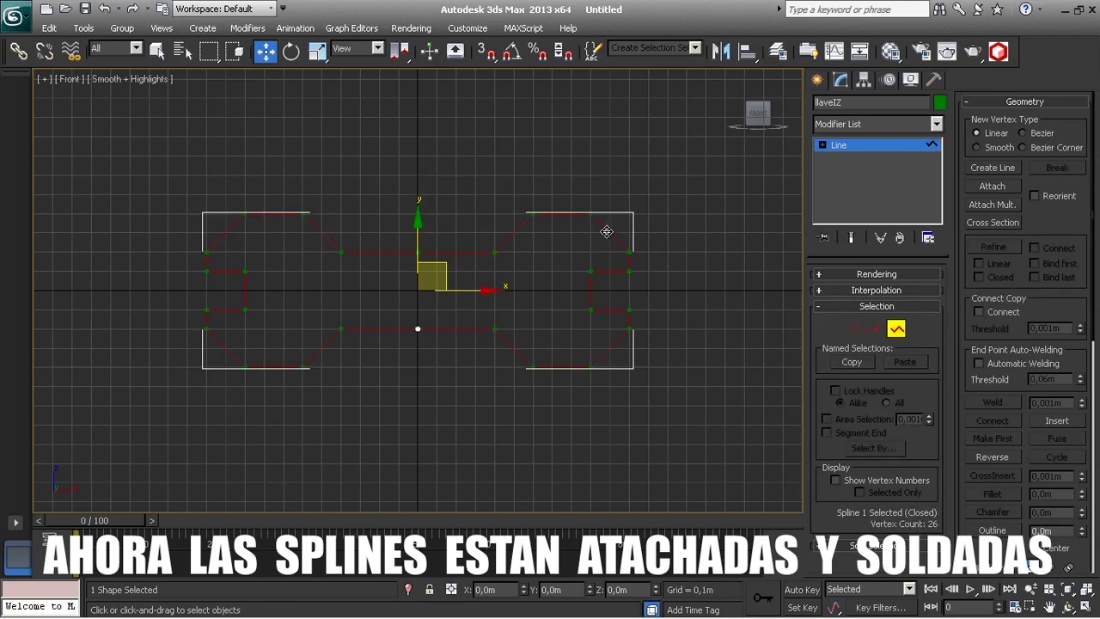
pyautogui.click(652, 253)
pyautogui.click(513, 352)
pyautogui.click(459, 441)
pyautogui.click(215, 342)
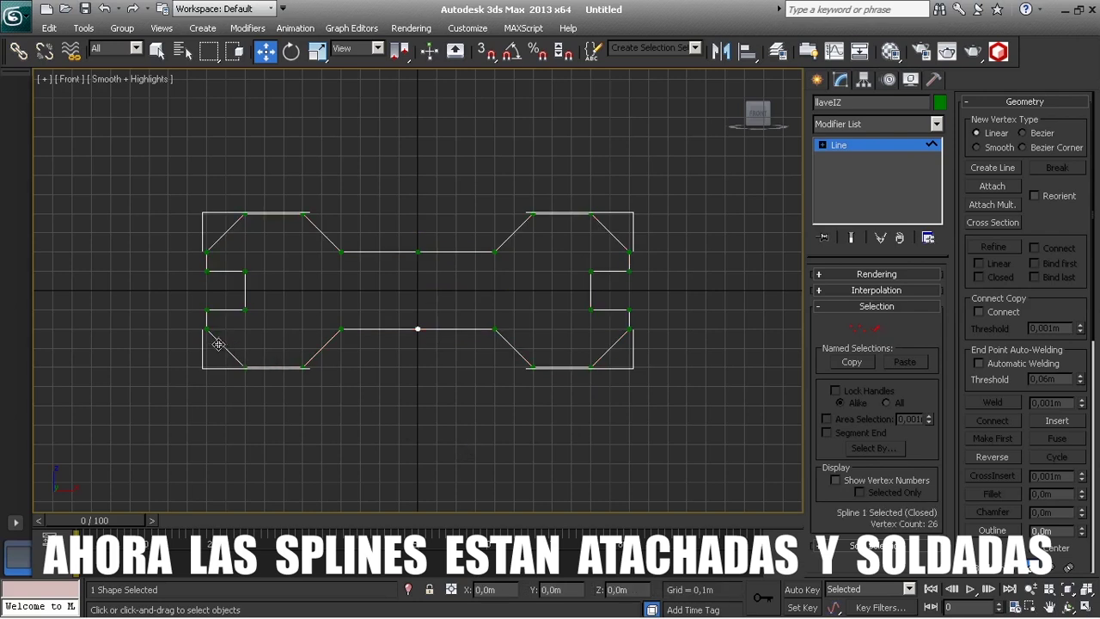
pyautogui.click(372, 403)
pyautogui.click(377, 330)
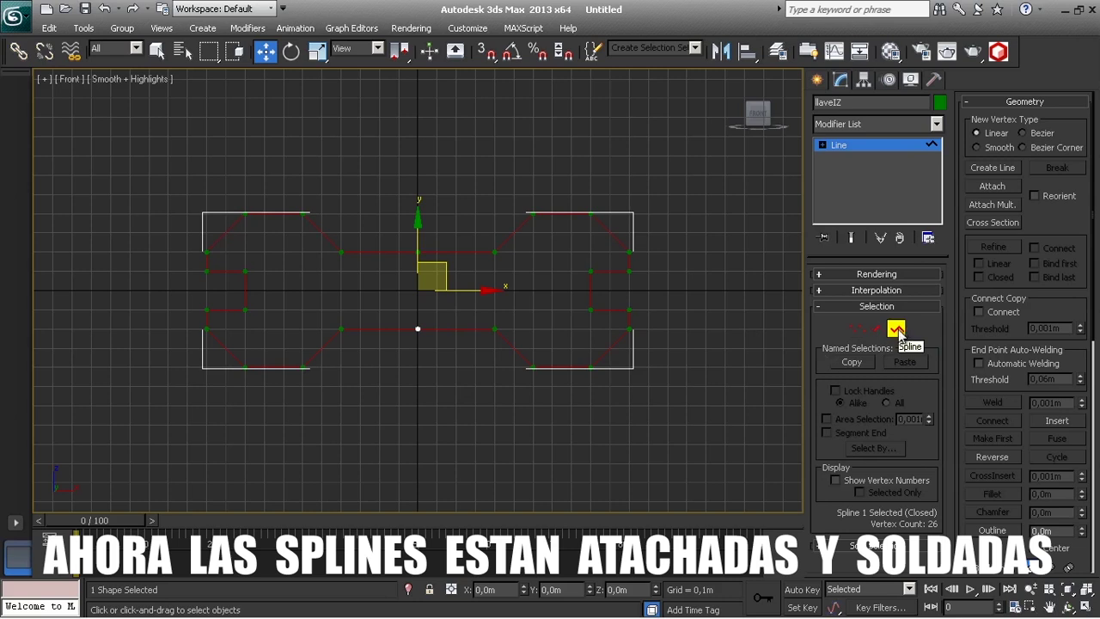
pyautogui.click(896, 331)
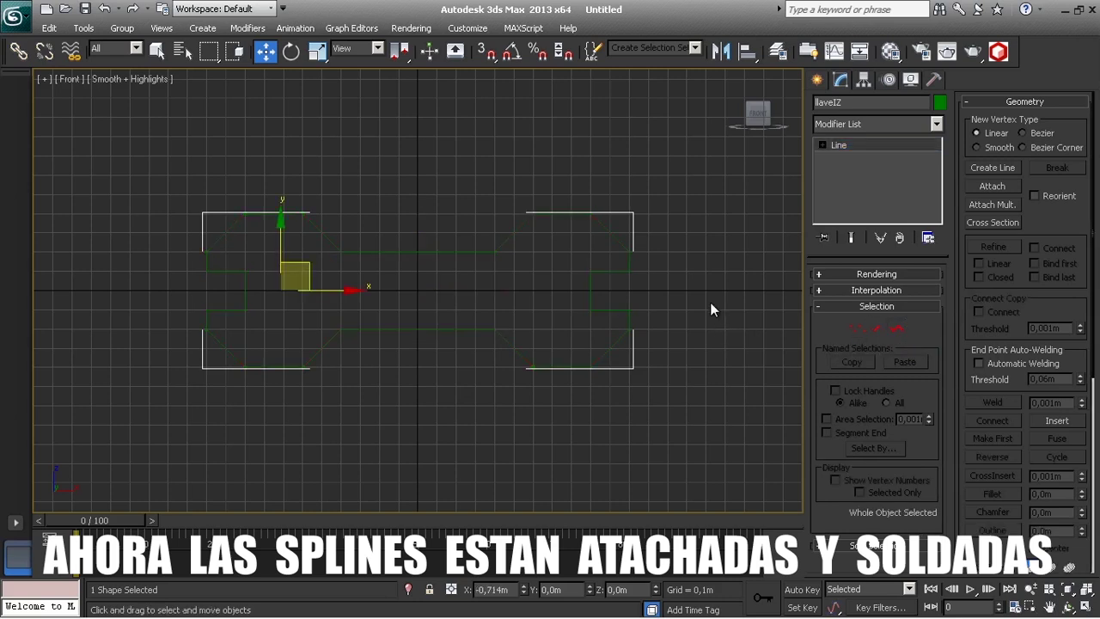
# Centre llaveIZ's pivot using Affect Pivot Only and Center to Object, then deselect.
pyautogui.click(863, 80)
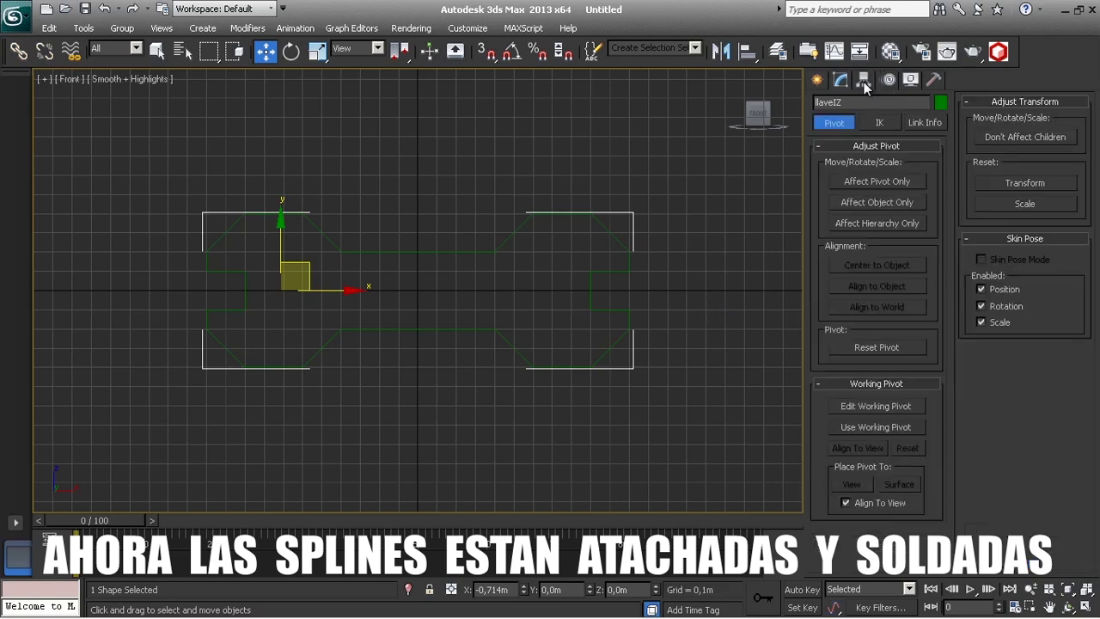
pyautogui.click(889, 181)
pyautogui.click(881, 266)
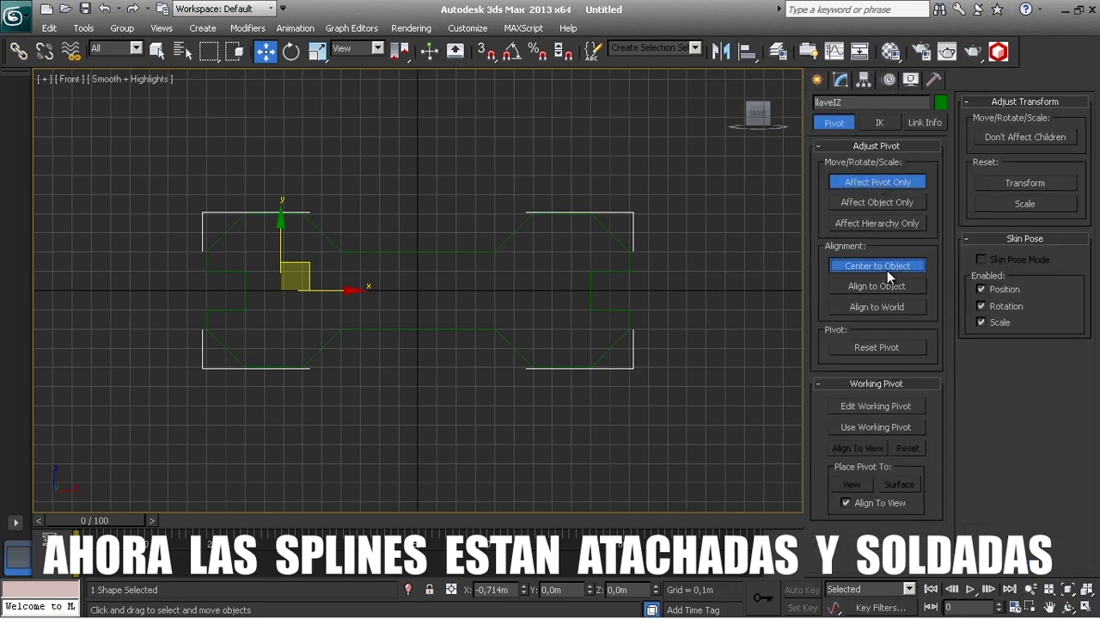
pyautogui.click(759, 344)
pyautogui.click(816, 79)
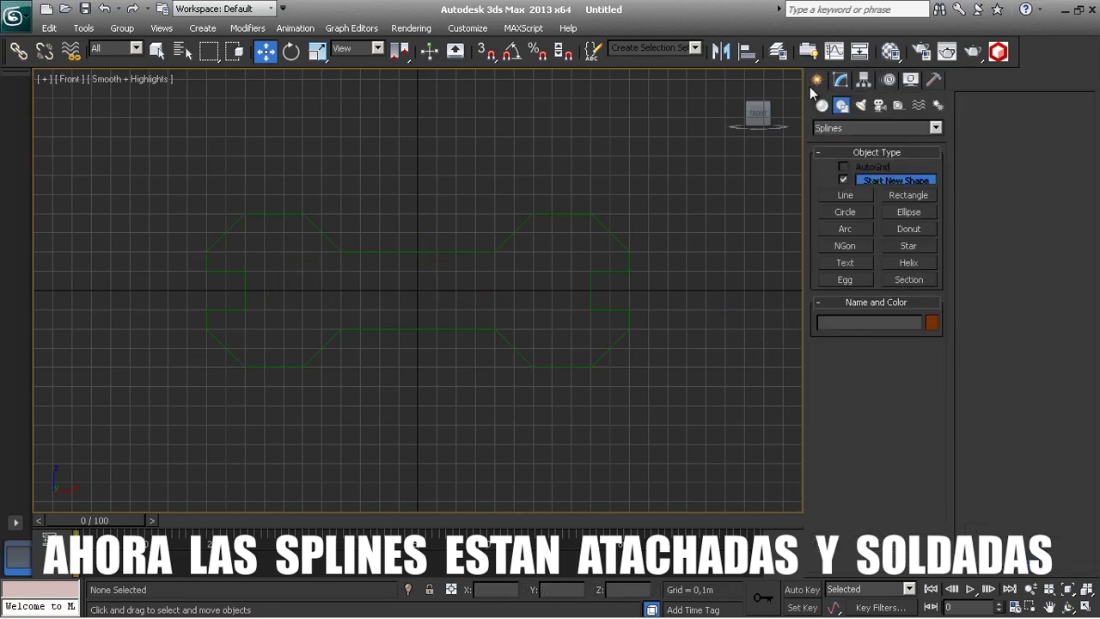
pyautogui.click(429, 251)
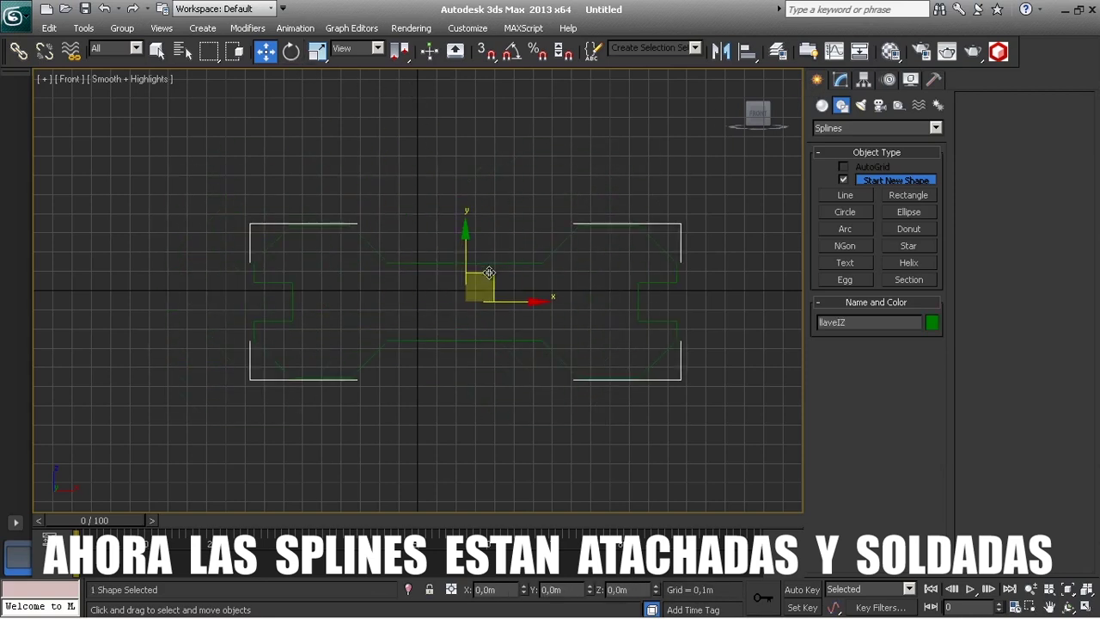
pyautogui.click(671, 402)
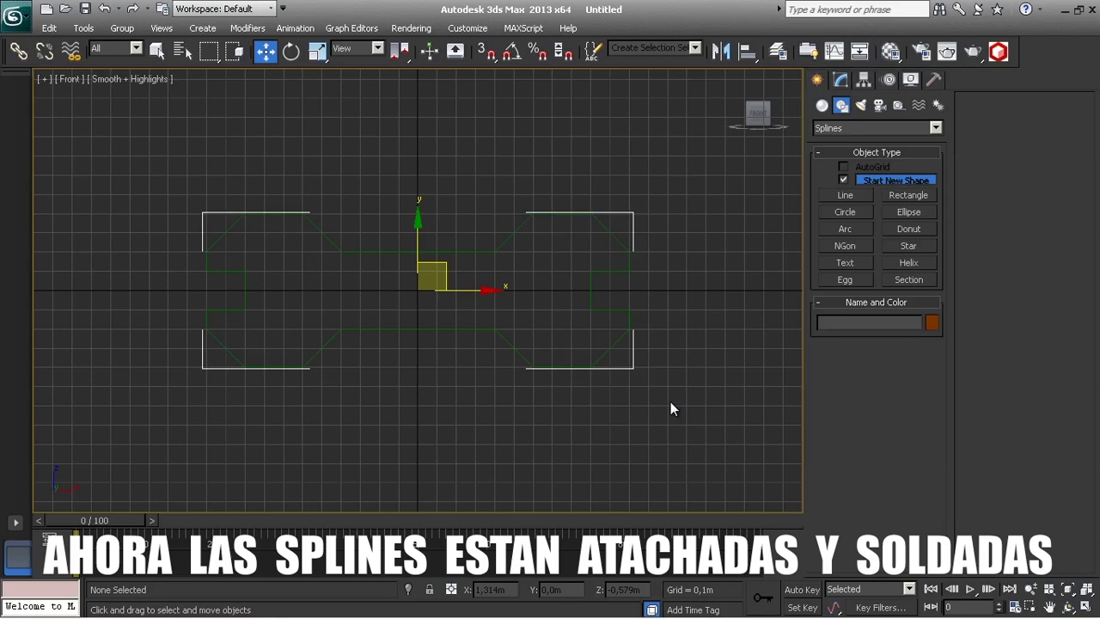